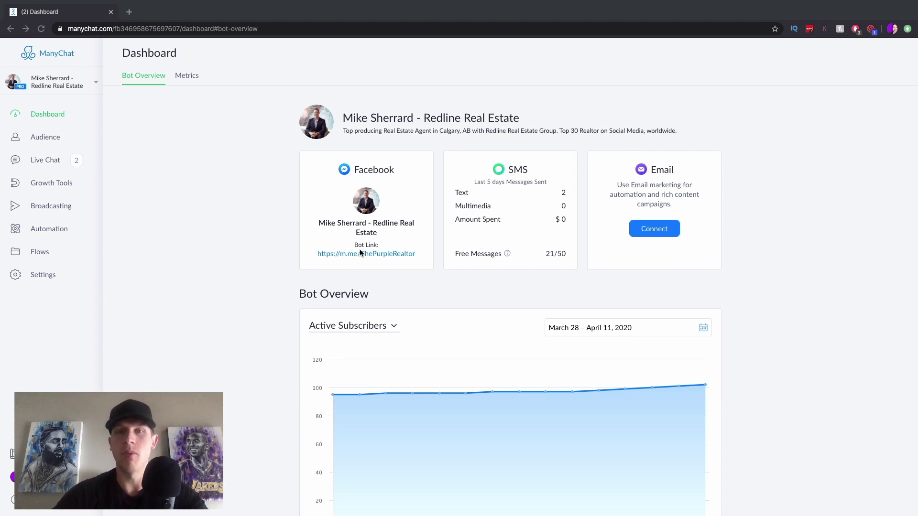
Look through Growth Tools and Live Chat, then open Broadcasts with the 'SMS and Email opt-in' draft
{"action": "left_click", "coordinate": [788, 292]}
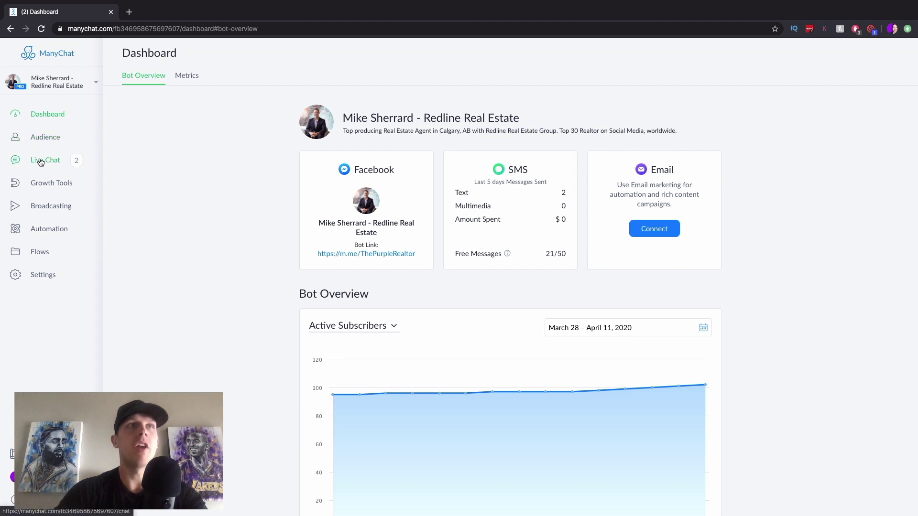
{"action": "left_click", "coordinate": [42, 183]}
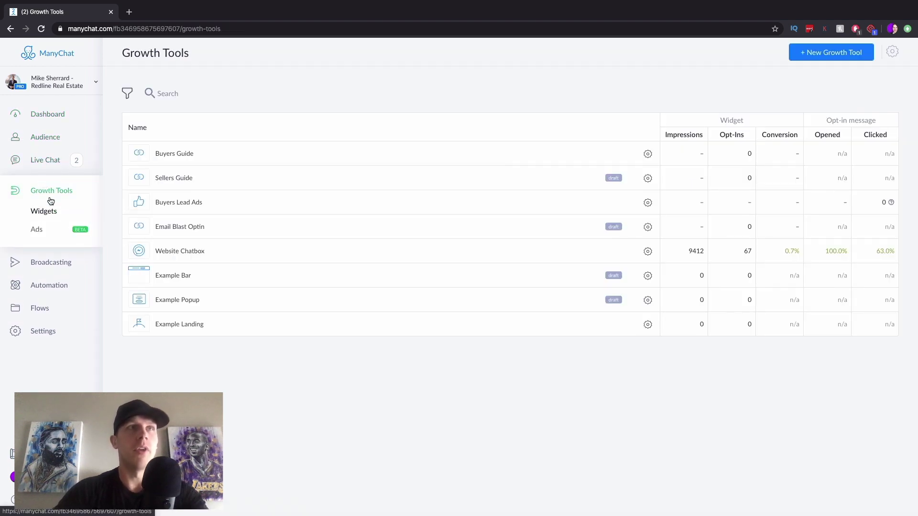
{"action": "left_click", "coordinate": [41, 164]}
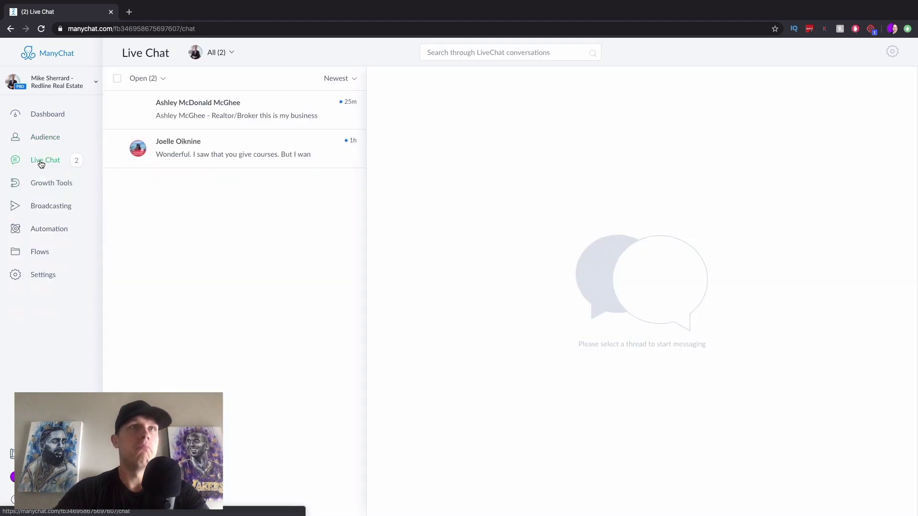
{"action": "left_click", "coordinate": [49, 185]}
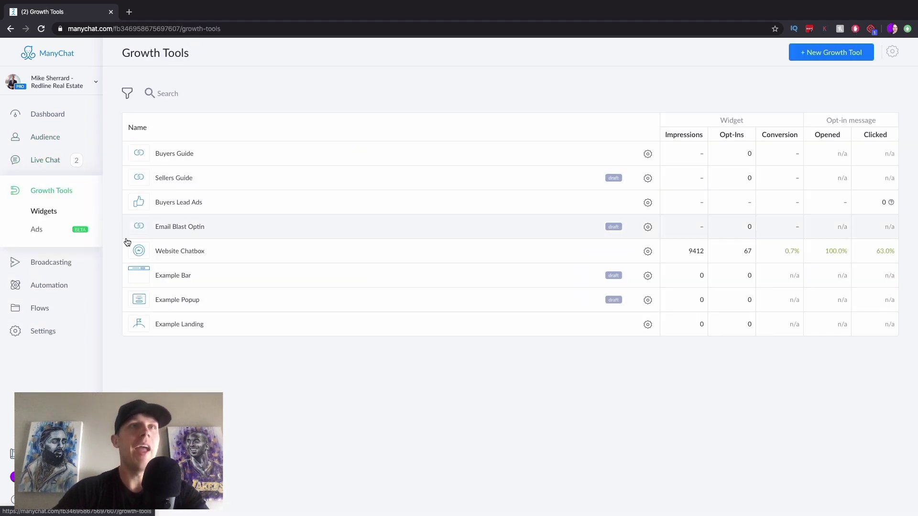
{"action": "left_click", "coordinate": [48, 262]}
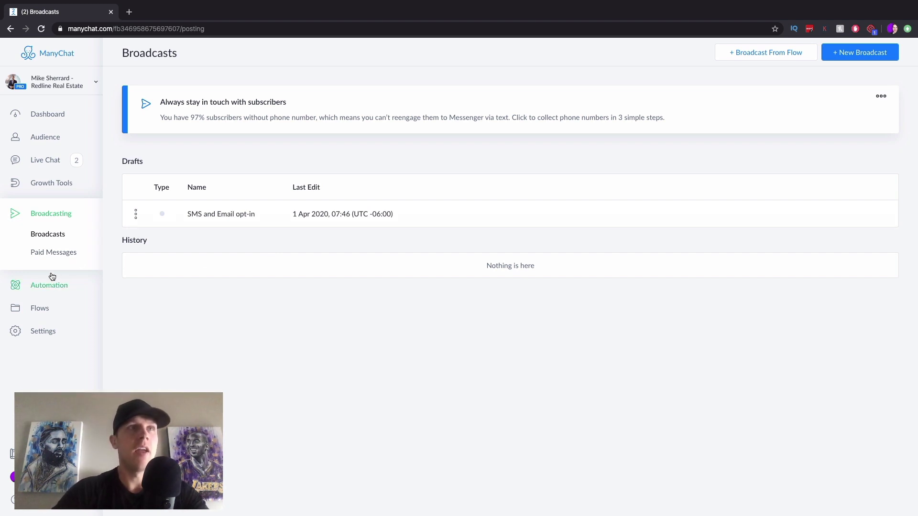
Review Paid Messages, then open the Automation Main Menu with Call Me! and Buy or Sell a Home
{"action": "left_click", "coordinate": [52, 258]}
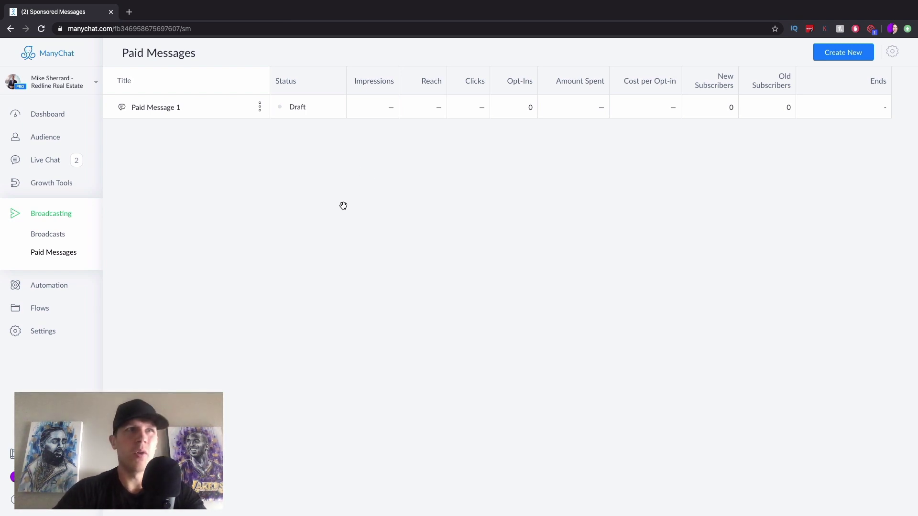
{"action": "left_click", "coordinate": [57, 287]}
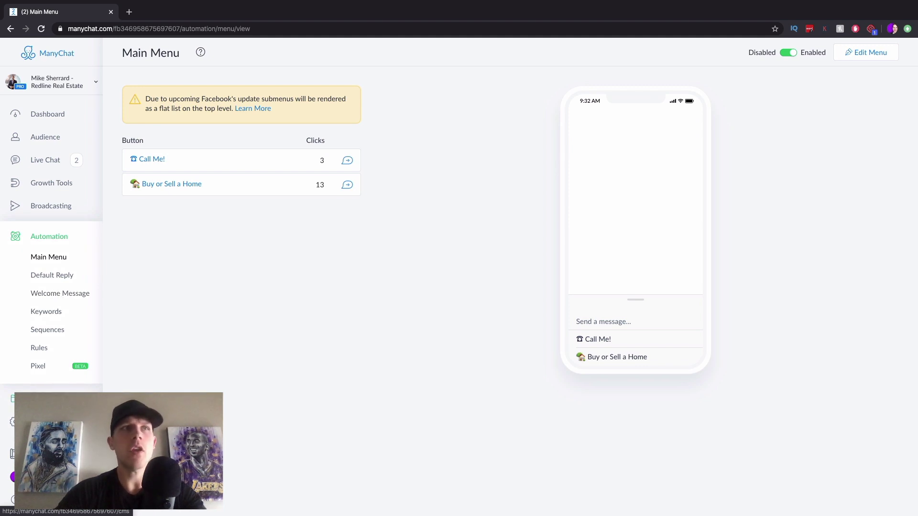
Go to the Flows page listing Chicago Sellers Guide and the Real Estate Messenger Bot 2020 folder
{"action": "left_click", "coordinate": [39, 399]}
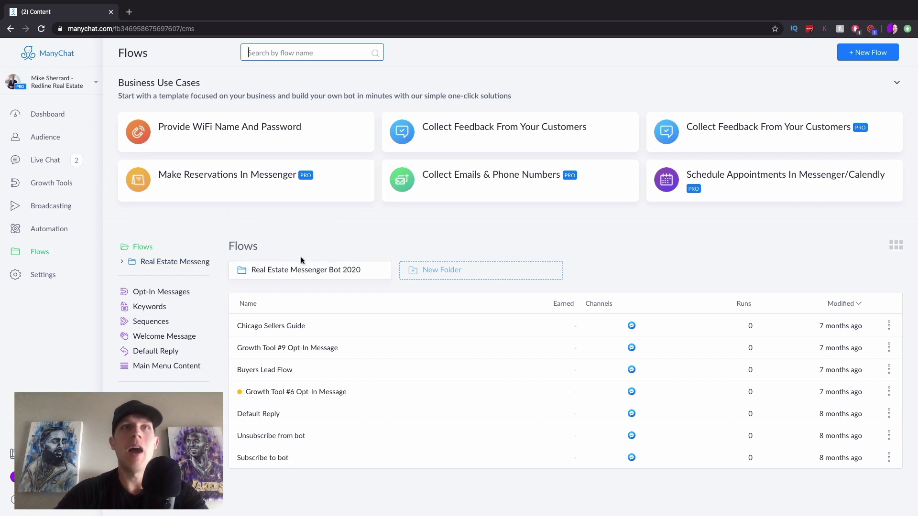
Enter the Real Estate Messenger Bot 2020 folder and open its Home Buyer Questions flow
{"action": "left_click", "coordinate": [289, 270]}
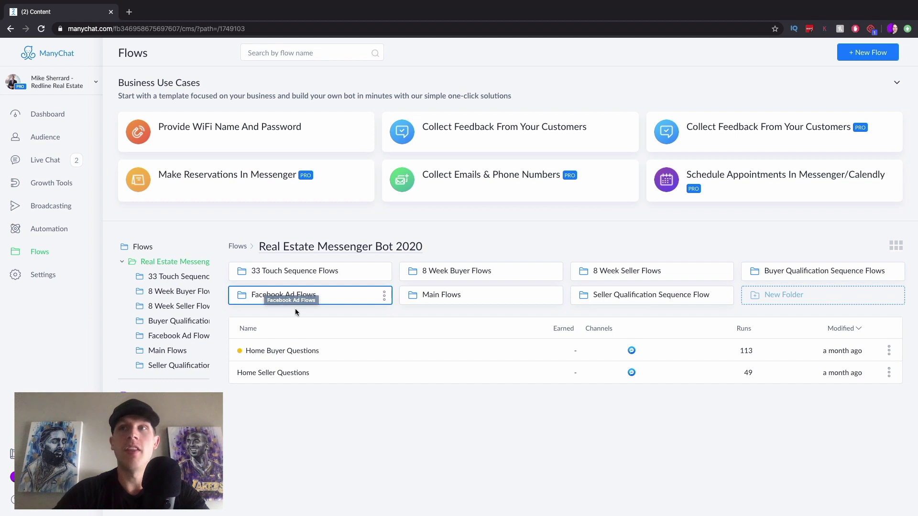
{"action": "left_click", "coordinate": [297, 352]}
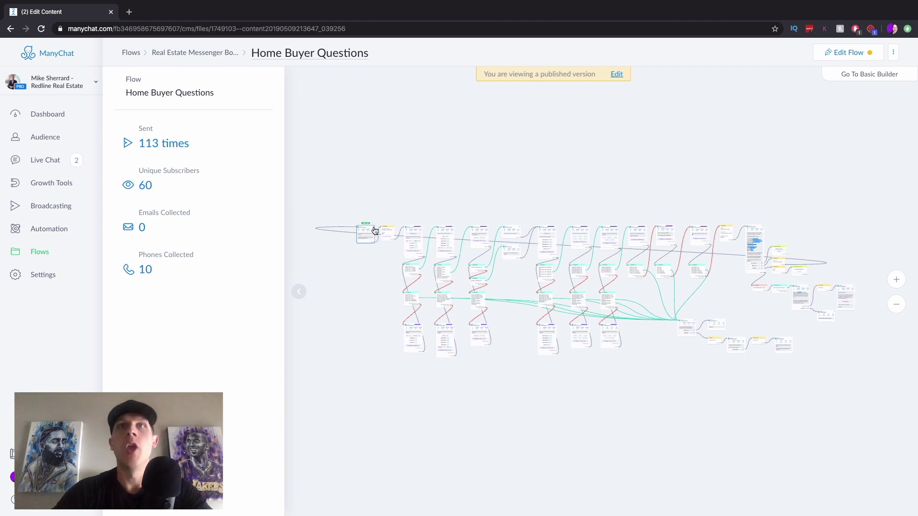
{"action": "scroll", "coordinate": [422, 235], "scroll_direction": "up", "scroll_amount": 2}
{"action": "scroll", "coordinate": [422, 236], "scroll_direction": "left", "scroll_amount": 2}
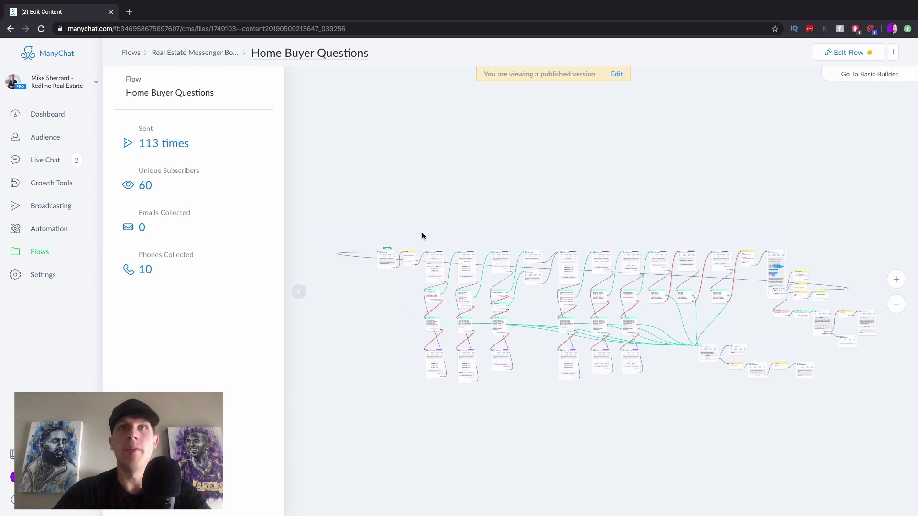
{"action": "scroll", "coordinate": [425, 236], "scroll_direction": "up", "scroll_amount": 5}
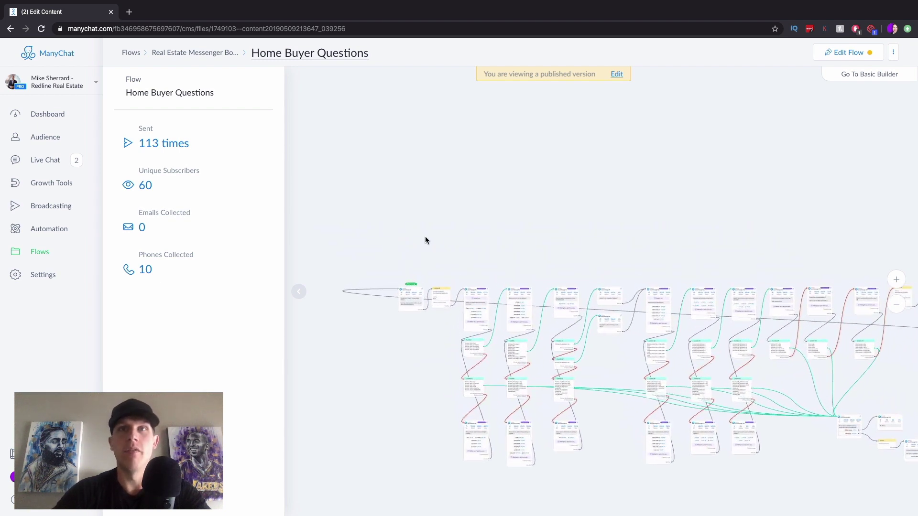
{"action": "scroll", "coordinate": [407, 211], "scroll_direction": "up", "scroll_amount": 3}
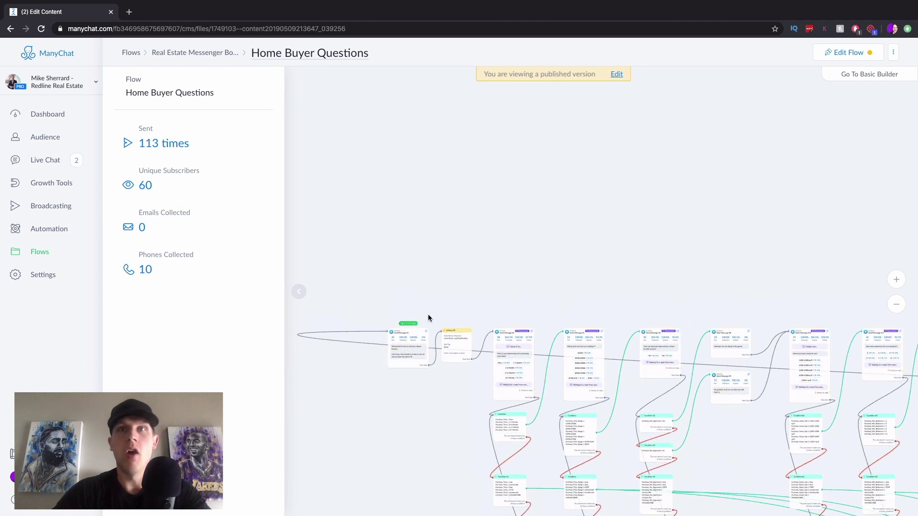
{"action": "scroll", "coordinate": [418, 294], "scroll_direction": "up", "scroll_amount": 1}
{"action": "scroll", "coordinate": [418, 294], "scroll_direction": "up", "scroll_amount": 3}
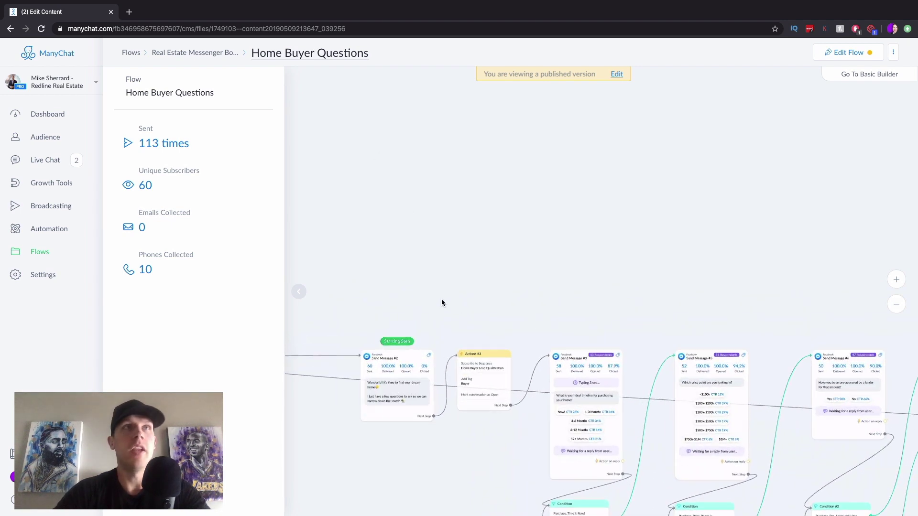
{"action": "left_click_drag", "start_coordinate": [668, 259], "coordinate": [553, 219]}
{"action": "left_click_drag", "start_coordinate": [752, 284], "coordinate": [529, 269]}
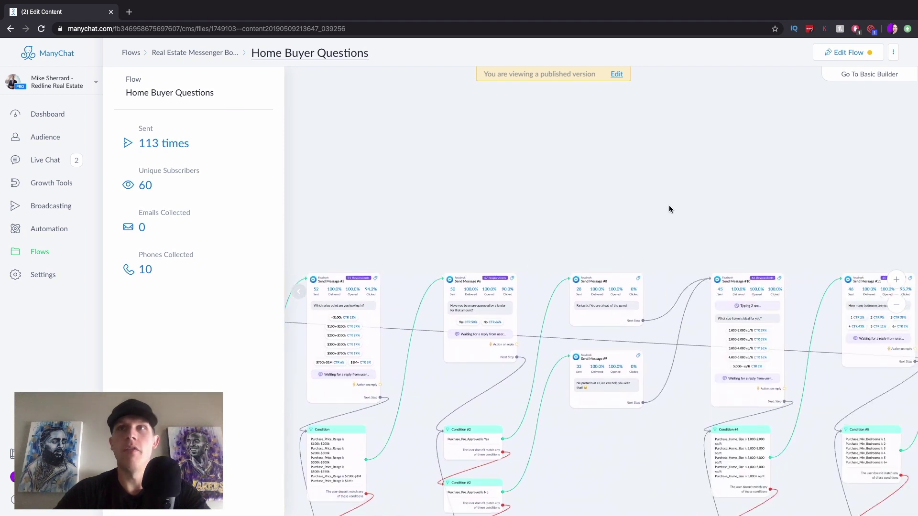
{"action": "mouse_move", "coordinate": [668, 207]}
{"action": "left_mouse_down"}
{"action": "mouse_move", "coordinate": [522, 209]}
{"action": "mouse_move", "coordinate": [422, 231]}
{"action": "left_mouse_up"}
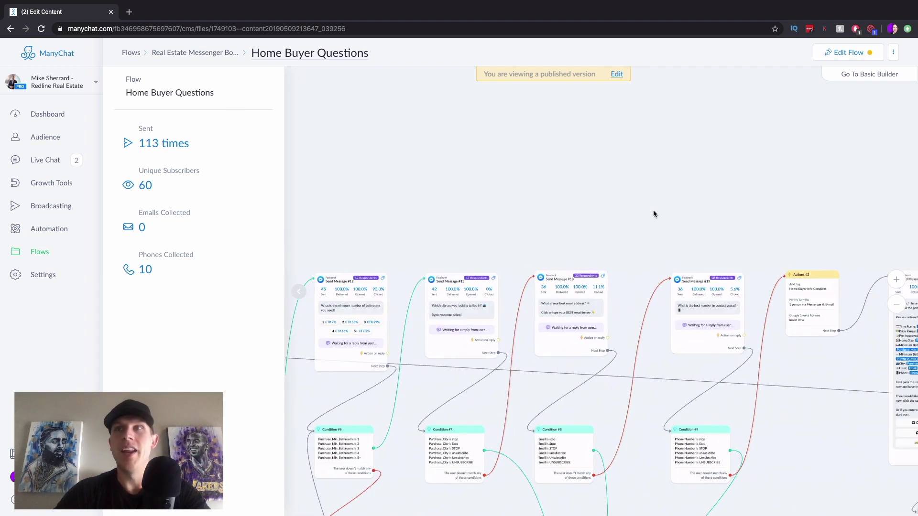
{"action": "left_click_drag", "start_coordinate": [658, 215], "coordinate": [416, 182]}
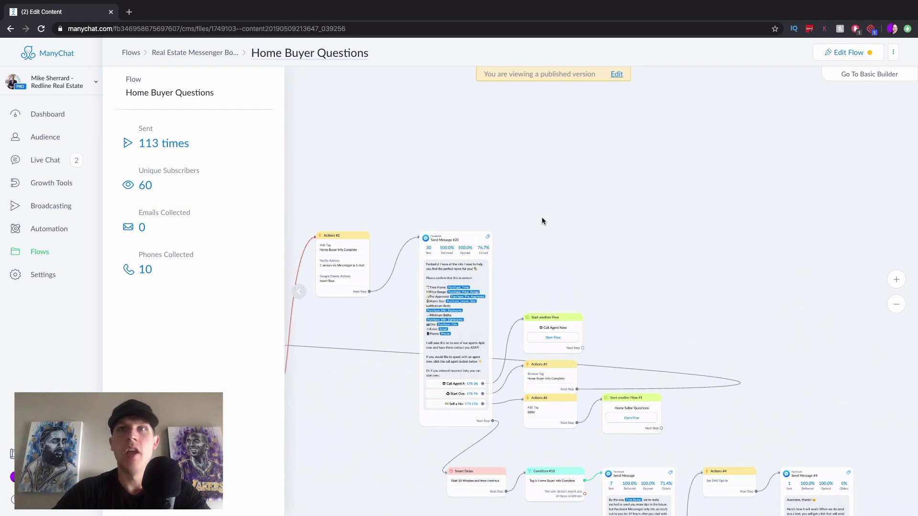
{"action": "scroll", "coordinate": [541, 217], "scroll_direction": "up", "scroll_amount": 4}
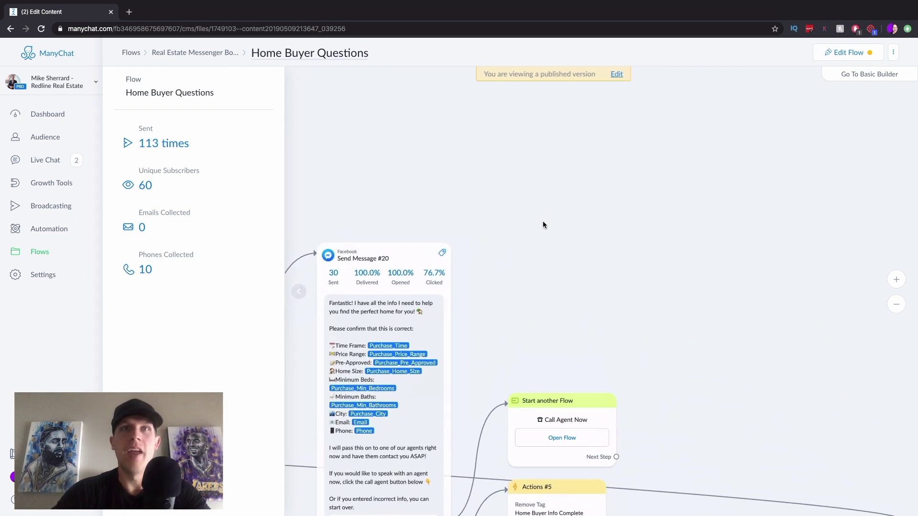
{"action": "left_click_drag", "start_coordinate": [543, 220], "coordinate": [677, 58]}
{"action": "left_click_drag", "start_coordinate": [648, 153], "coordinate": [650, 179]}
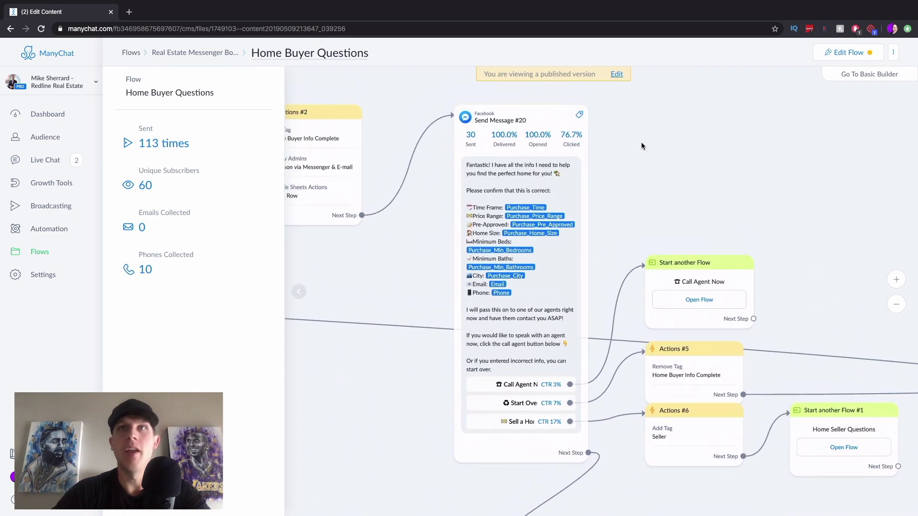
{"action": "scroll", "coordinate": [642, 142], "scroll_direction": "up", "scroll_amount": 1}
{"action": "left_click_drag", "start_coordinate": [641, 142], "coordinate": [705, 131]}
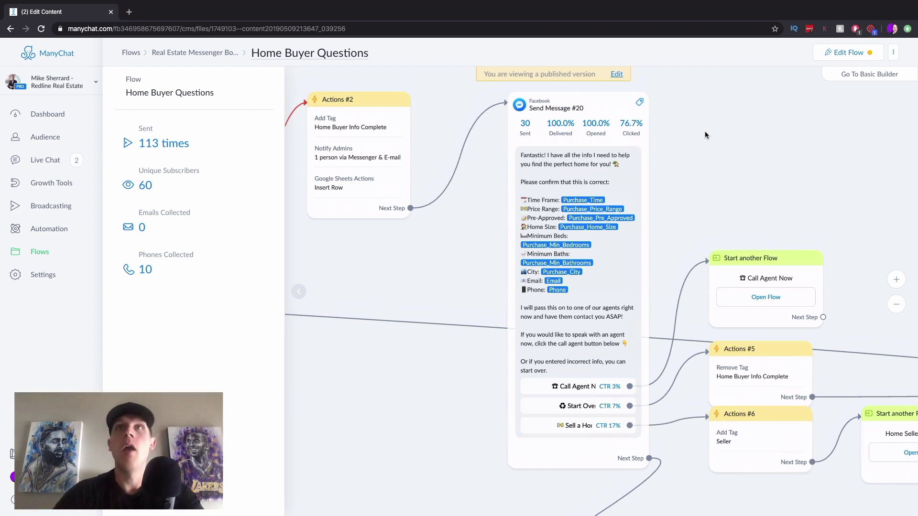
{"action": "left_click_drag", "start_coordinate": [704, 132], "coordinate": [709, 122]}
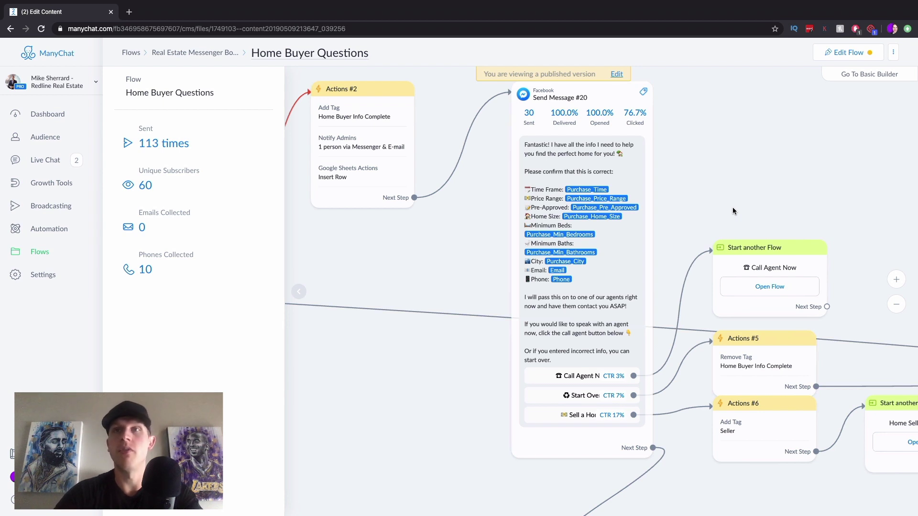
{"action": "left_click_drag", "start_coordinate": [732, 211], "coordinate": [732, 222]}
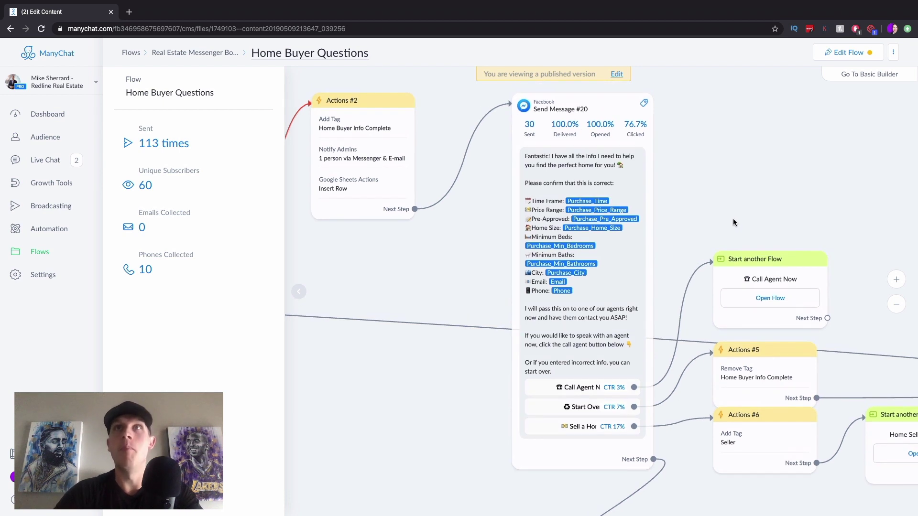
{"action": "scroll", "coordinate": [733, 219], "scroll_direction": "down", "scroll_amount": 5}
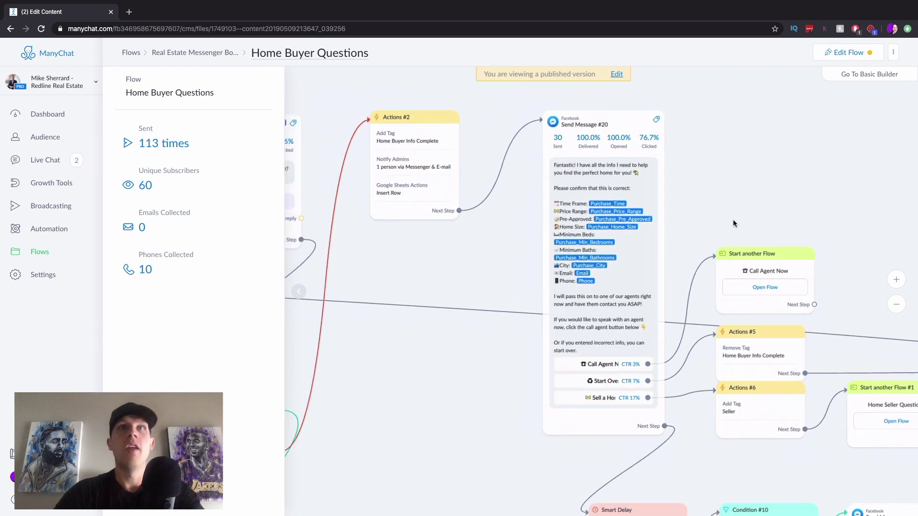
{"action": "scroll", "coordinate": [733, 237], "scroll_direction": "down", "scroll_amount": 6}
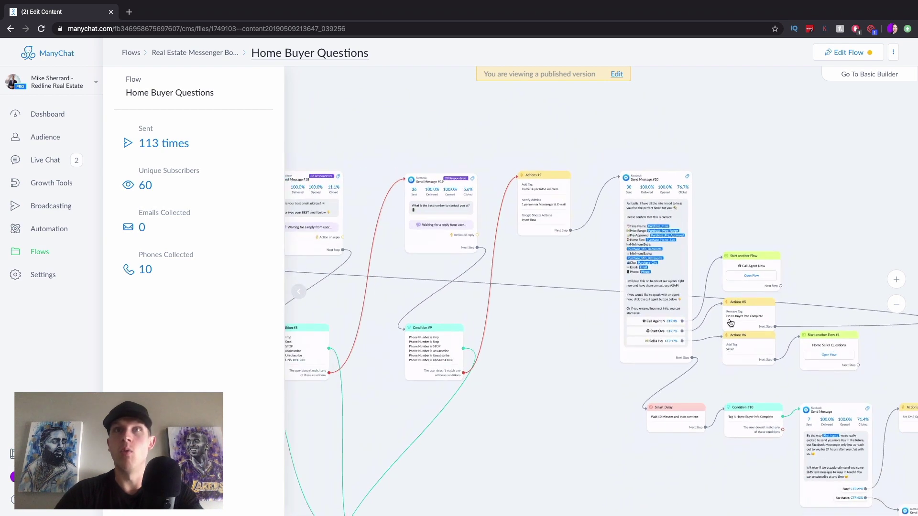
{"action": "left_click", "coordinate": [897, 306]}
Recentre and zoom the Home Buyer Questions diagram, then return to the Flows overview
{"action": "left_click_drag", "start_coordinate": [742, 278], "coordinate": [856, 272]}
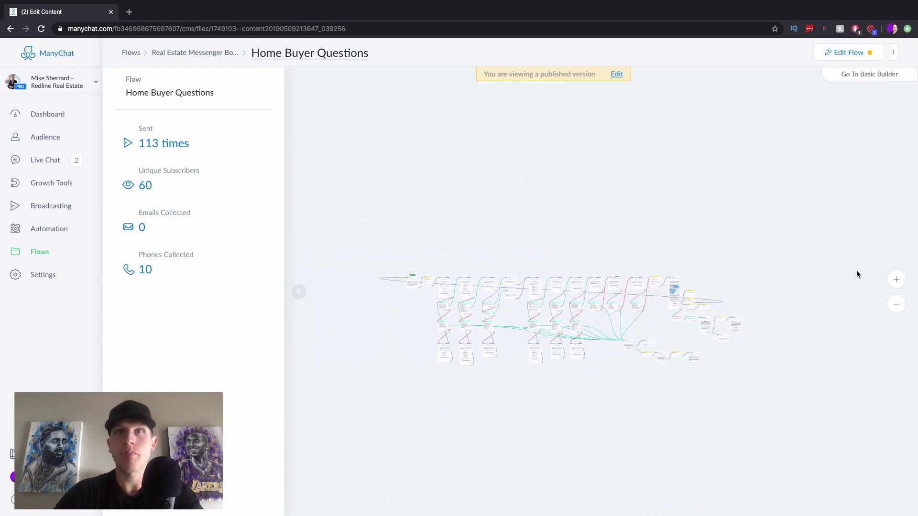
{"action": "left_click", "coordinate": [901, 284]}
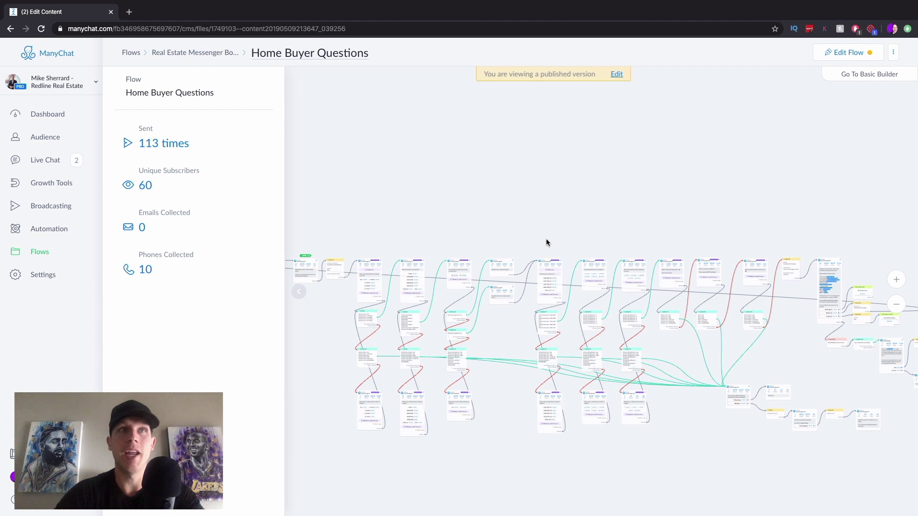
{"action": "left_click_drag", "start_coordinate": [528, 228], "coordinate": [516, 213]}
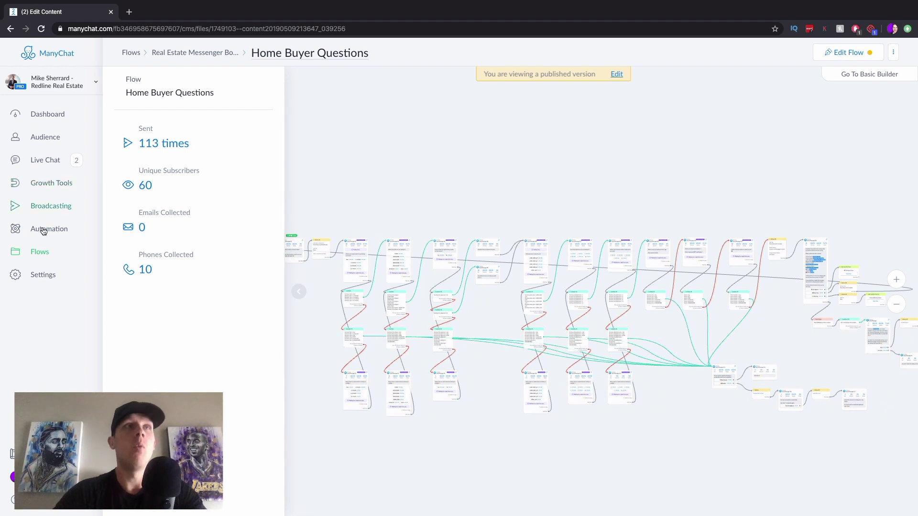
{"action": "left_click", "coordinate": [37, 251]}
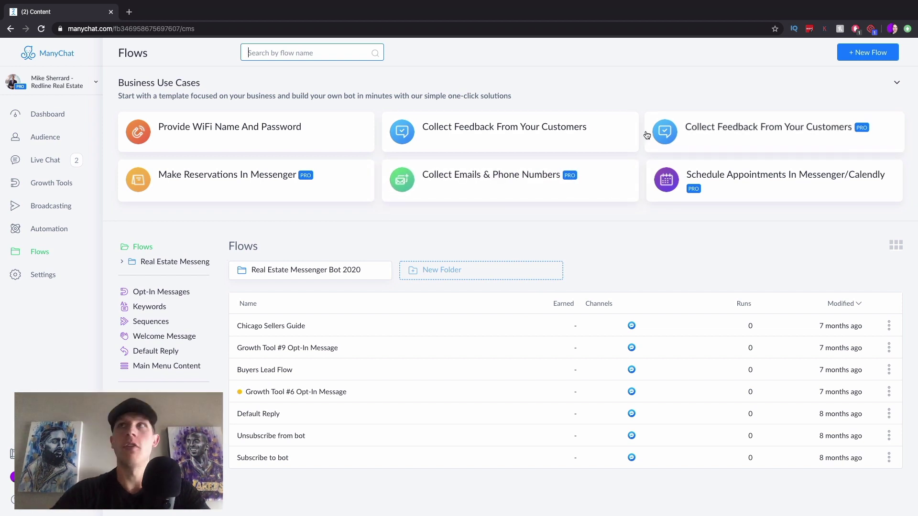
Start a new flow named 'Test 1' and open it in the editor
{"action": "left_click", "coordinate": [876, 53]}
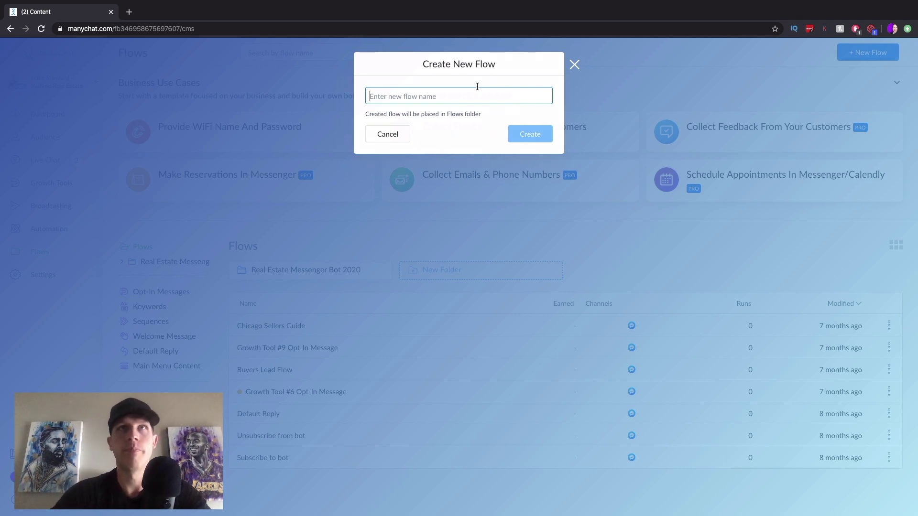
{"action": "type", "text": "Test 1"}
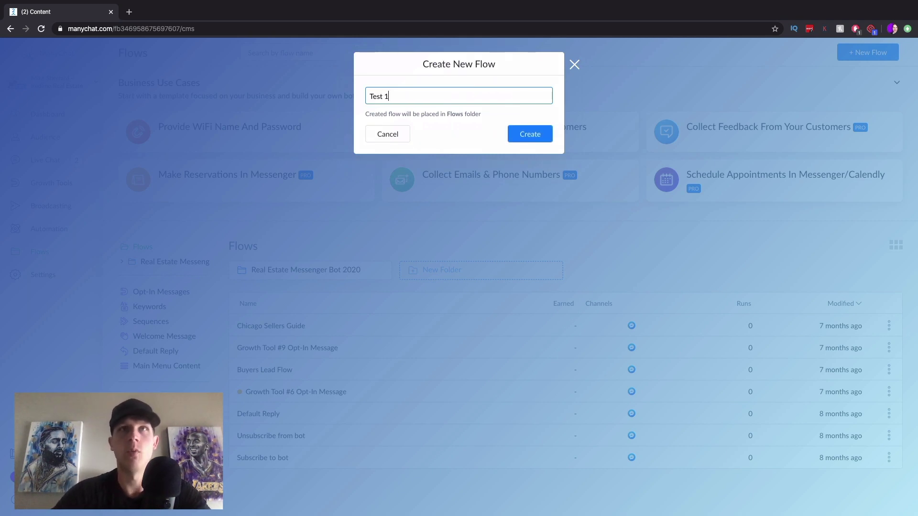
{"action": "key", "text": "Return"}
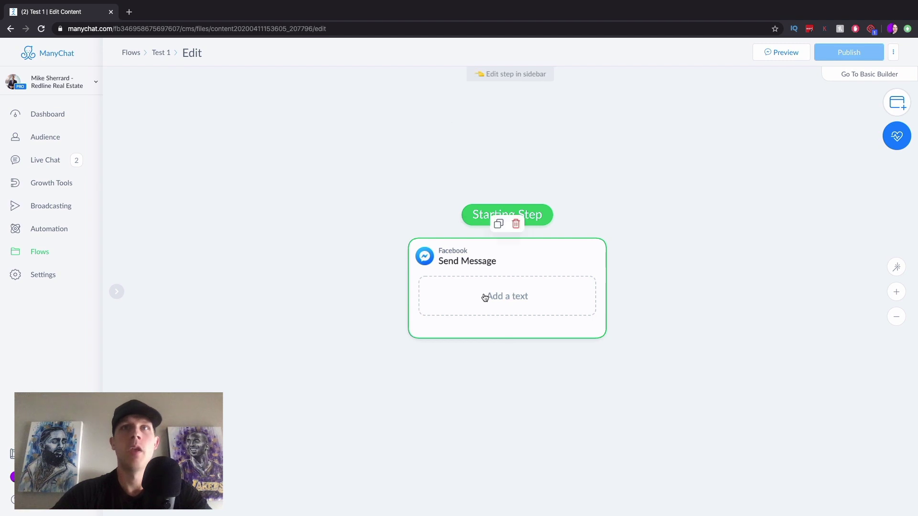
Write an Other-type message 'Hey {First Name}, I see you were interested in this new listing!…' and add a button
{"action": "left_click", "coordinate": [485, 297]}
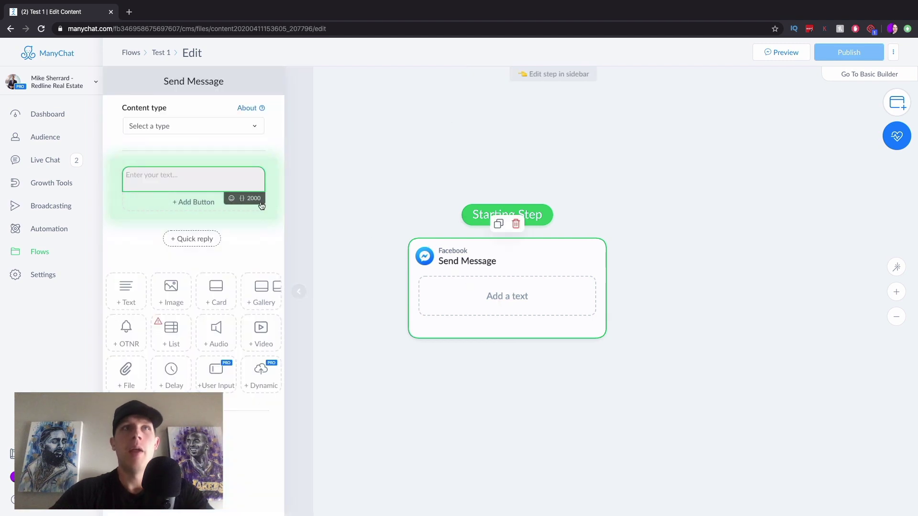
{"action": "left_click", "coordinate": [179, 130]}
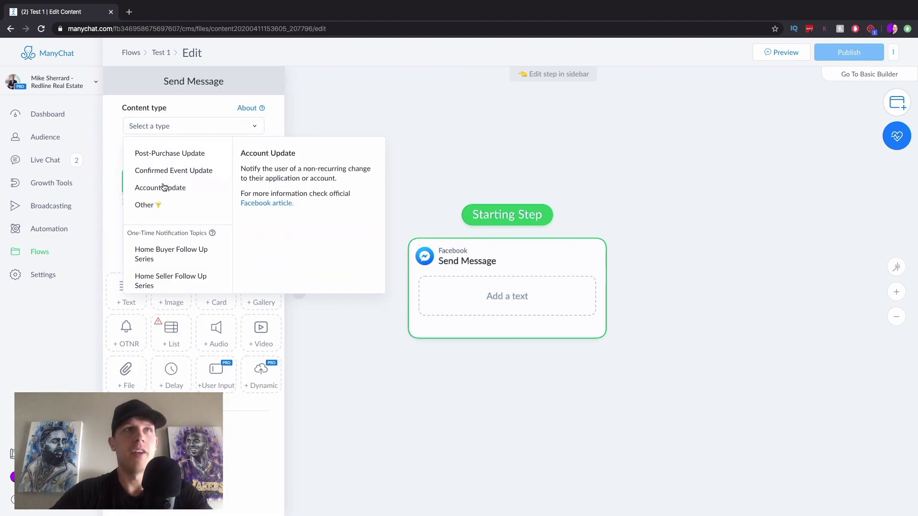
{"action": "left_click", "coordinate": [146, 205]}
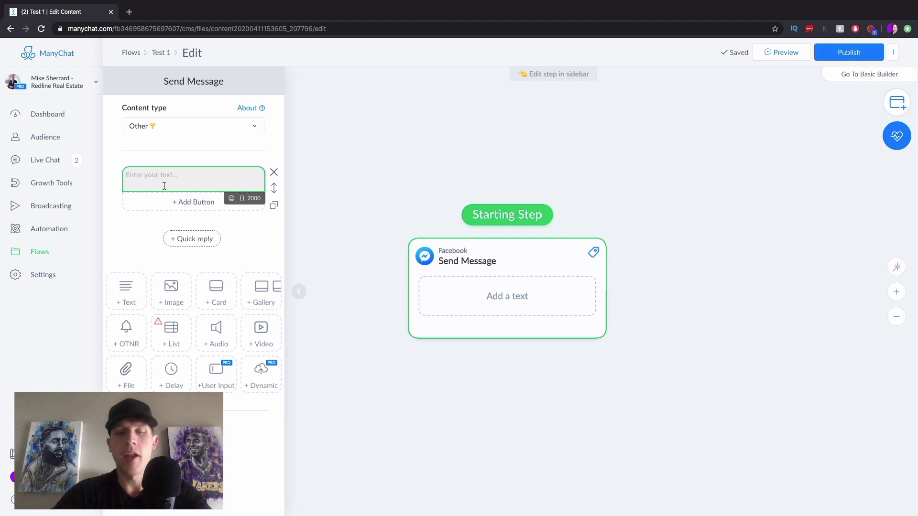
{"action": "type", "text": "Hey"}
{"action": "left_click", "coordinate": [242, 198]}
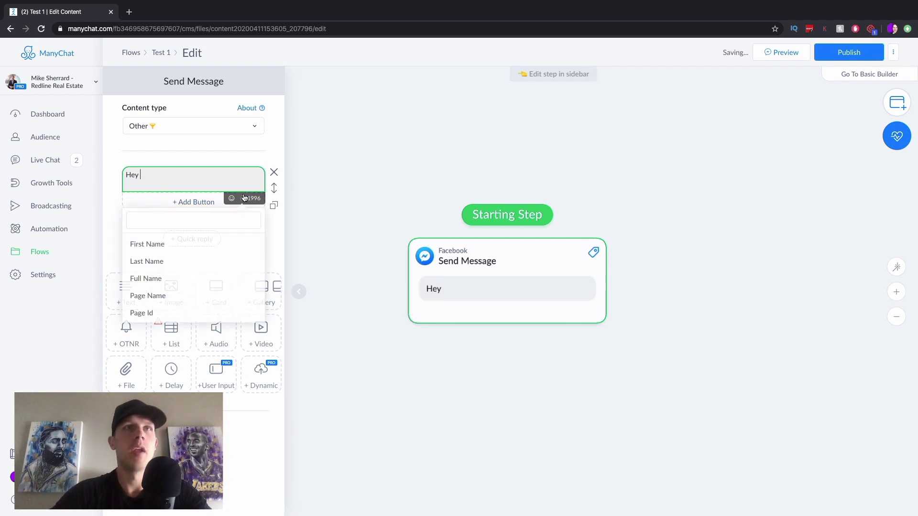
{"action": "left_click", "coordinate": [148, 243]}
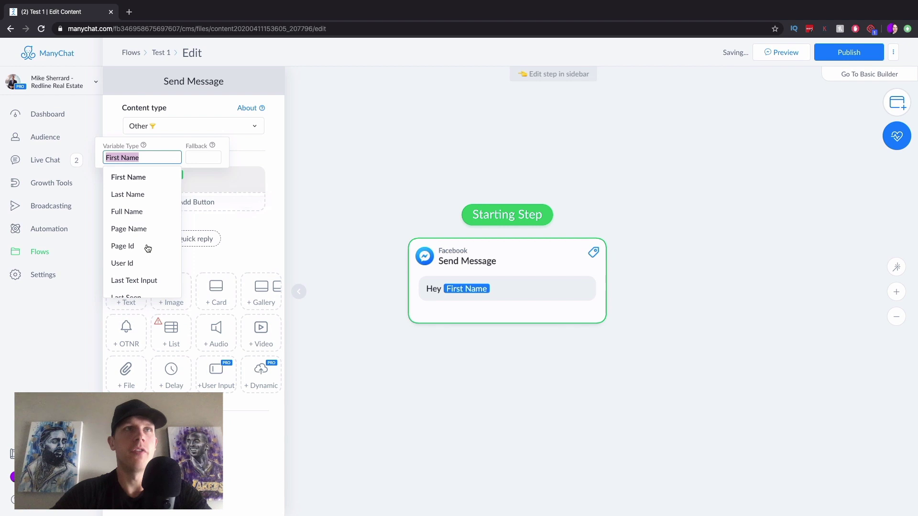
{"action": "left_click", "coordinate": [202, 177]}
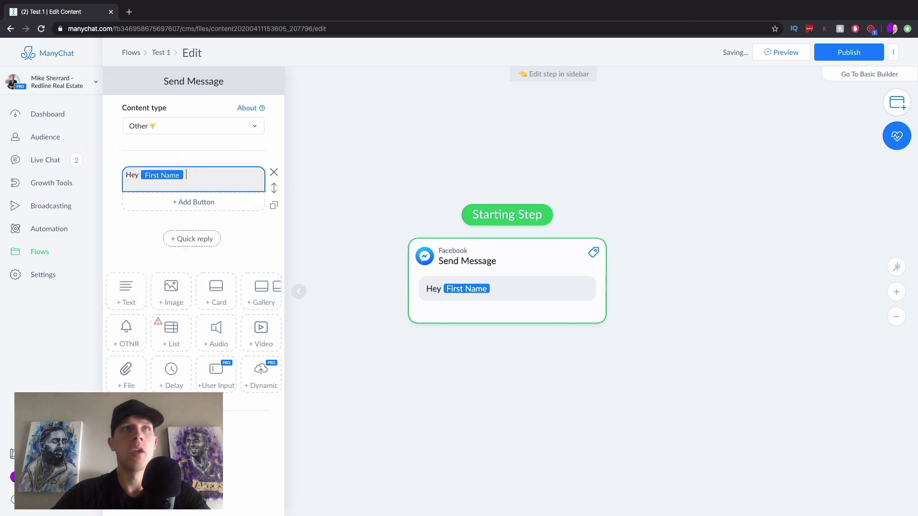
{"action": "type", "text": "I see that yo"}
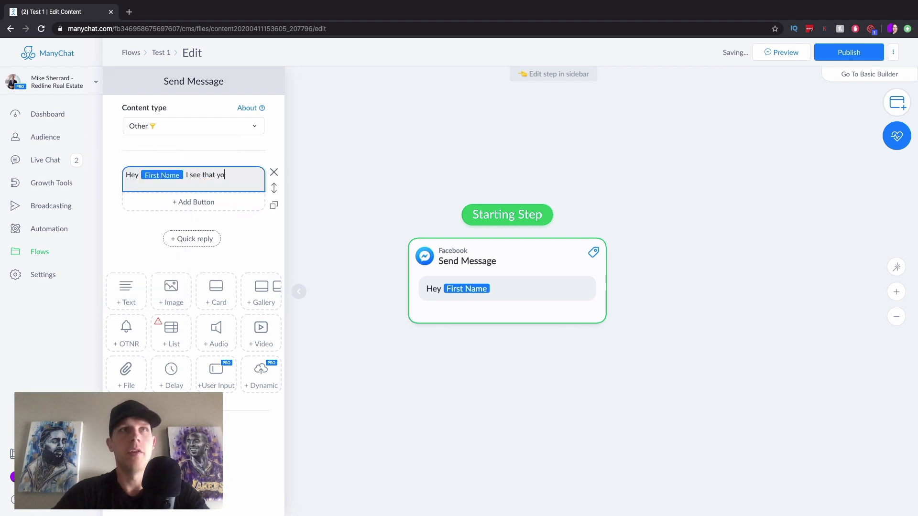
{"action": "type", "text": "u were interested in "}
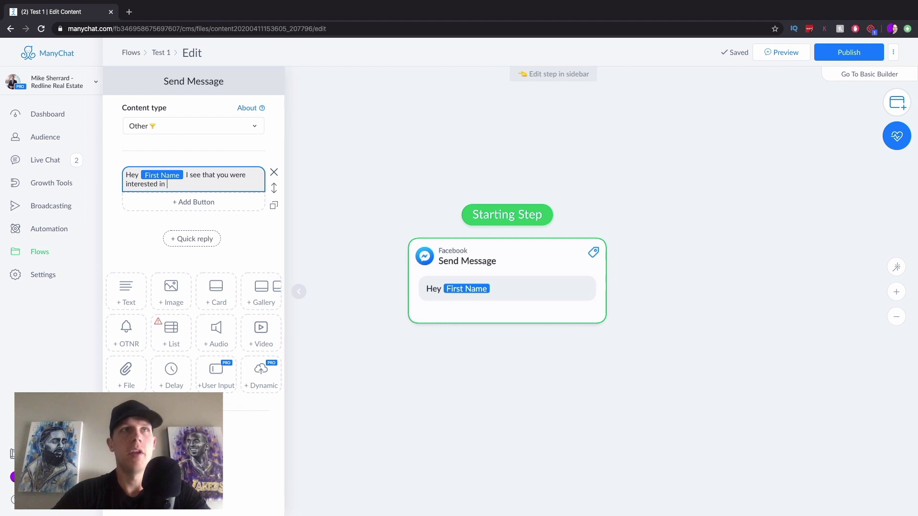
{"action": "type", "text": "this new listing! "}
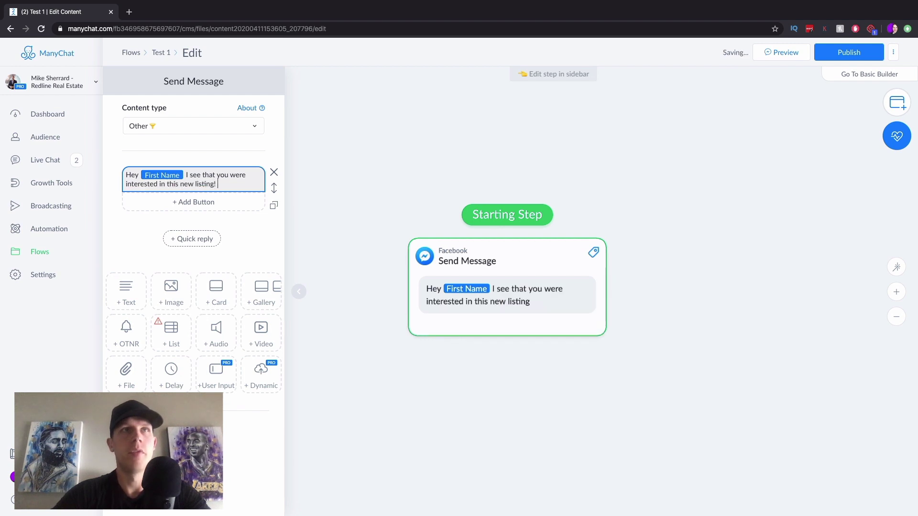
{"action": "type", "text": "Would you "}
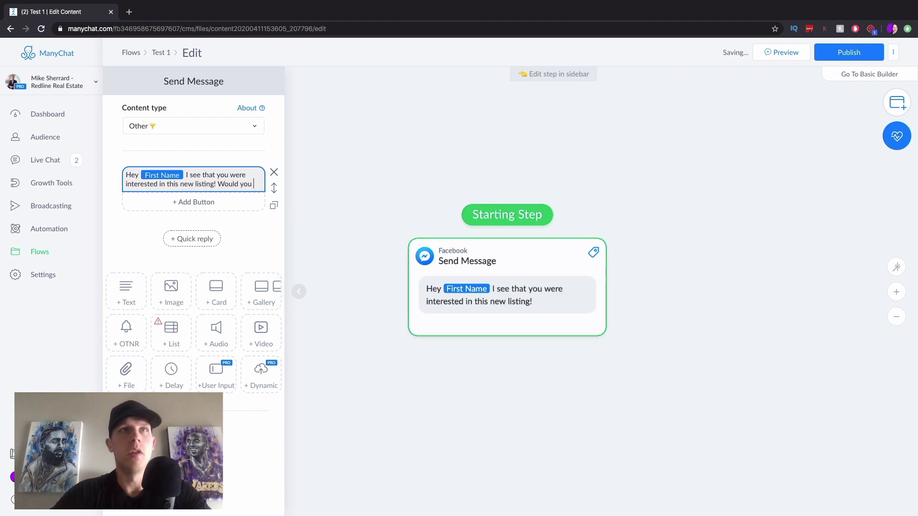
{"action": "type", "text": "like me to send you"}
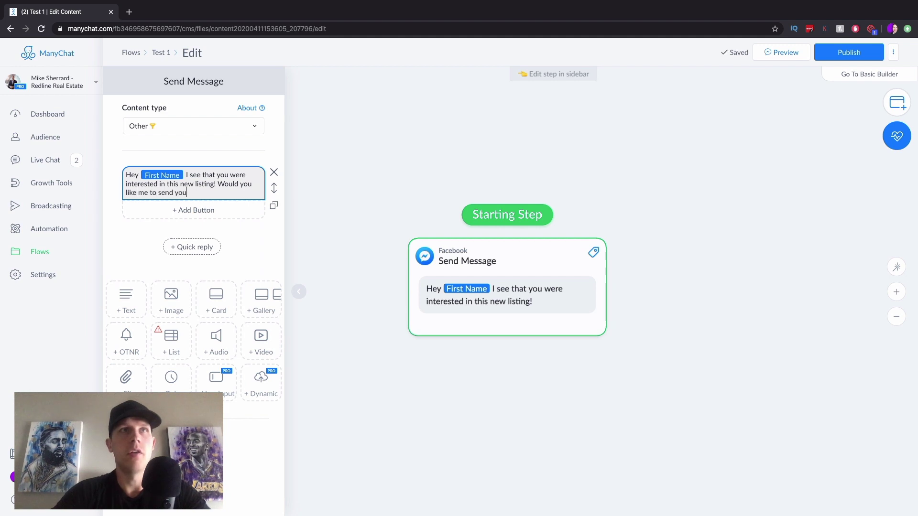
{"action": "type", "text": " the photos and deta"}
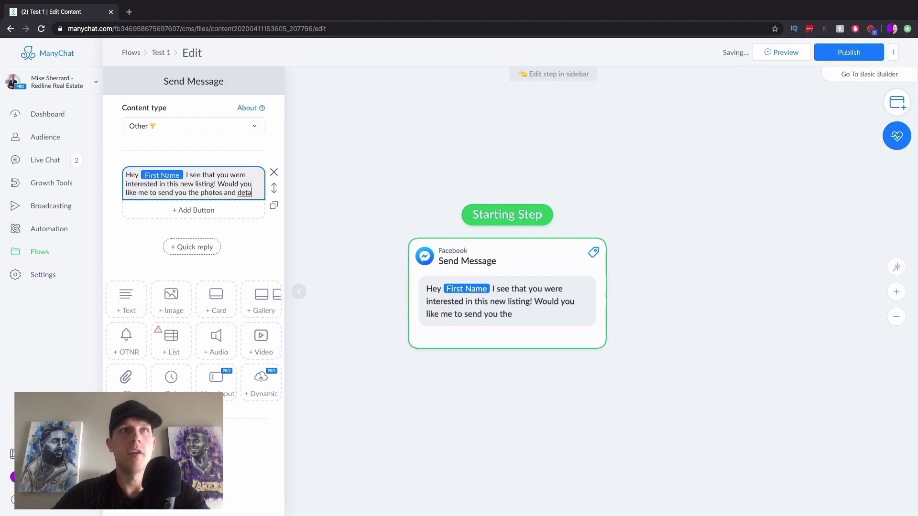
{"action": "type", "text": "ils?"}
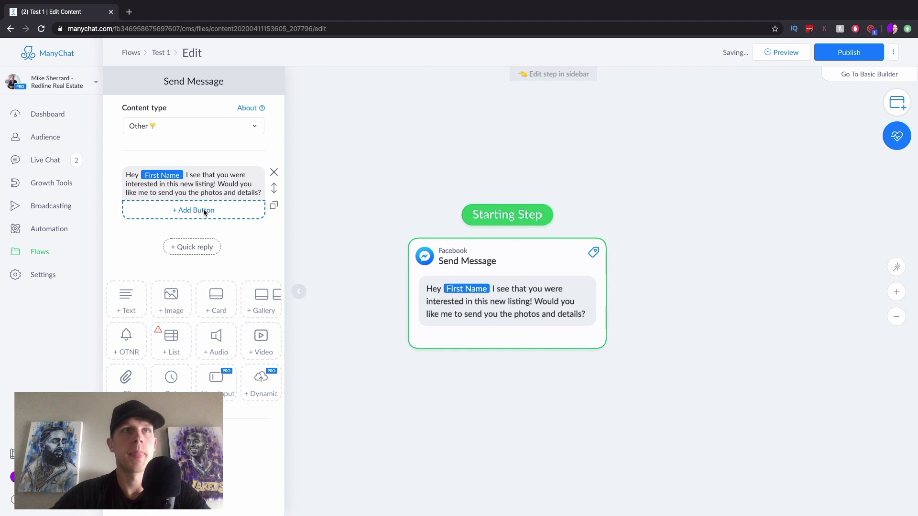
{"action": "left_click", "coordinate": [203, 209]}
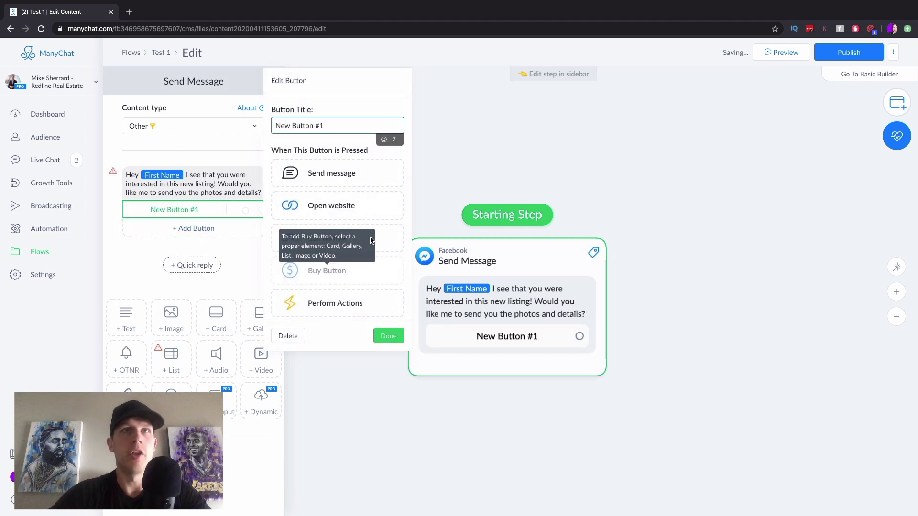
Link New Button #1 to a new Actions step and browse its available actions
{"action": "left_click", "coordinate": [355, 301]}
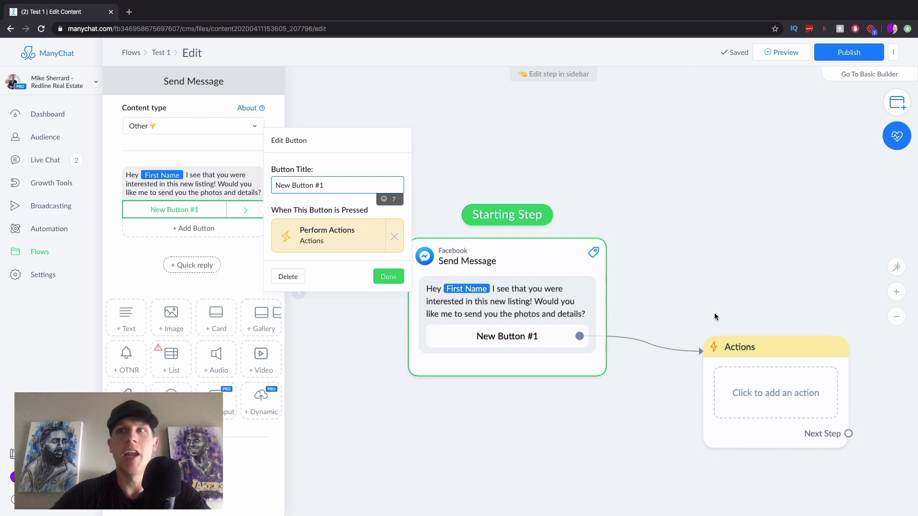
{"action": "left_click", "coordinate": [773, 393]}
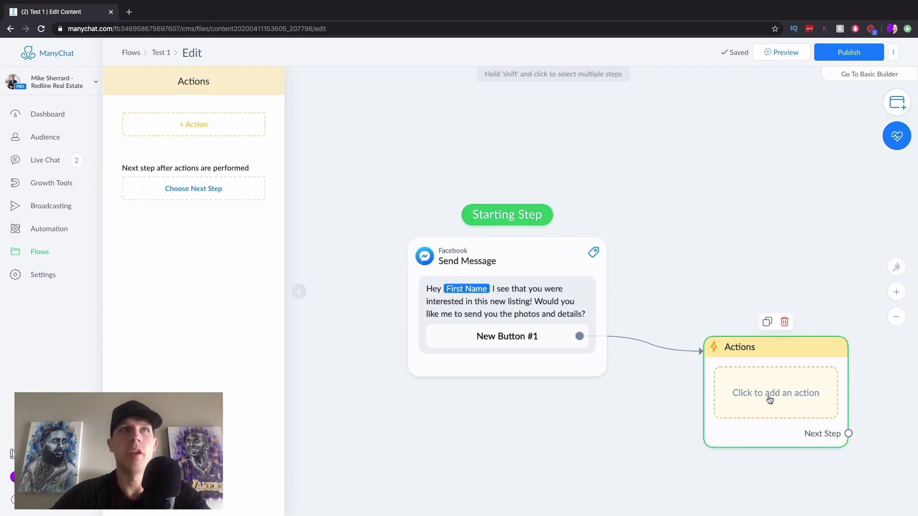
{"action": "left_click", "coordinate": [194, 126]}
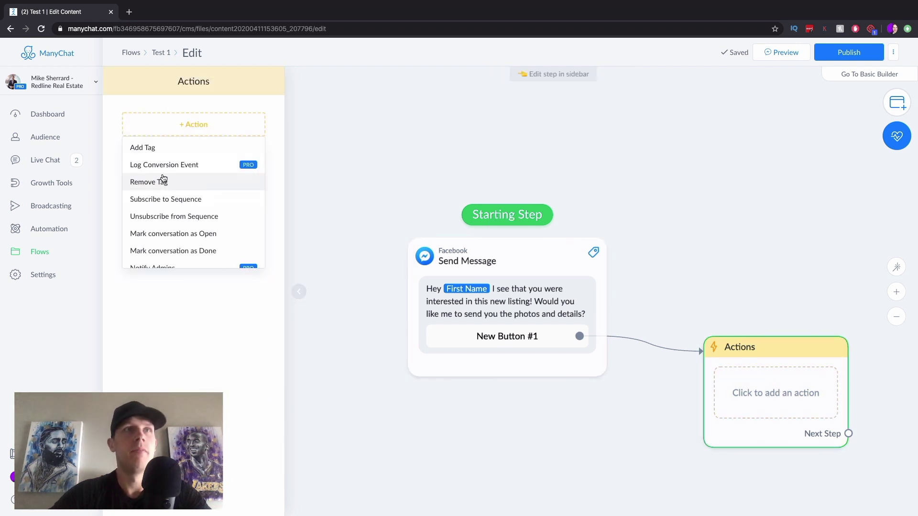
{"action": "scroll", "coordinate": [163, 179], "scroll_direction": "down", "scroll_amount": 2}
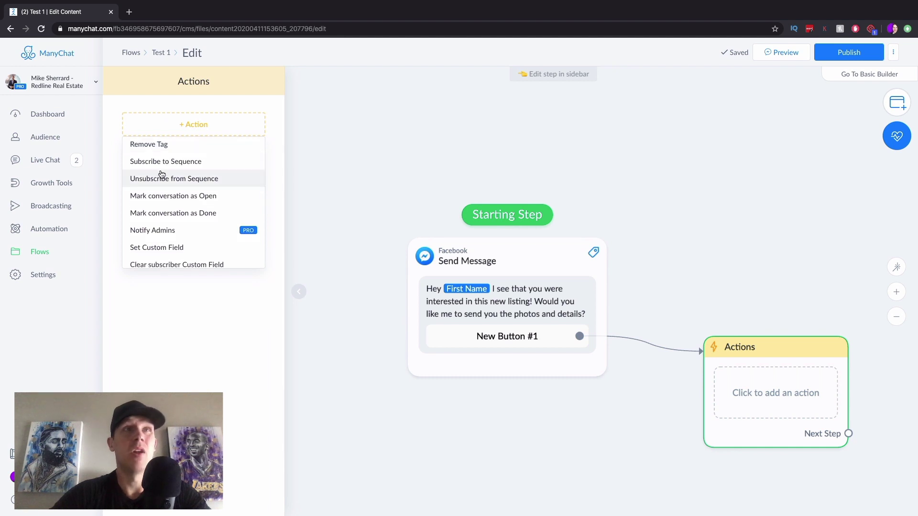
{"action": "scroll", "coordinate": [163, 177], "scroll_direction": "up", "scroll_amount": 1}
{"action": "scroll", "coordinate": [169, 185], "scroll_direction": "down", "scroll_amount": 3}
{"action": "scroll", "coordinate": [168, 185], "scroll_direction": "down", "scroll_amount": 2}
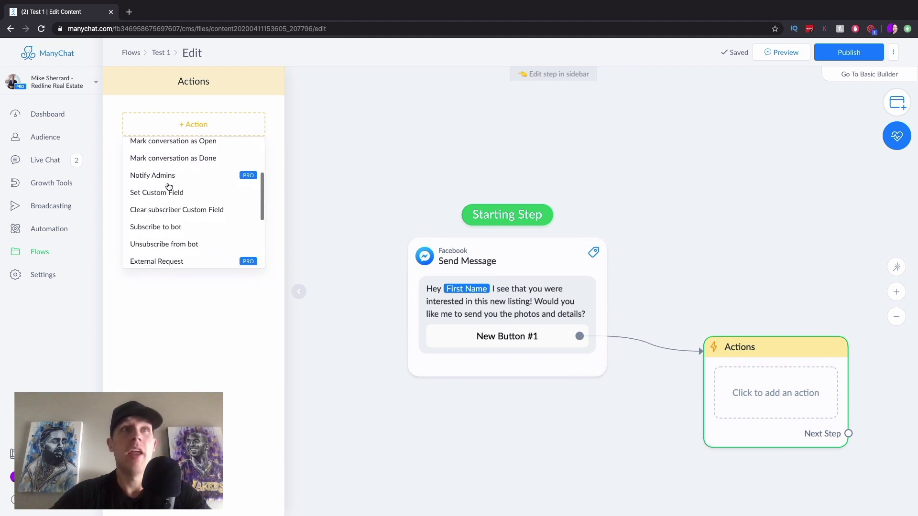
{"action": "scroll", "coordinate": [168, 182], "scroll_direction": "up", "scroll_amount": 5}
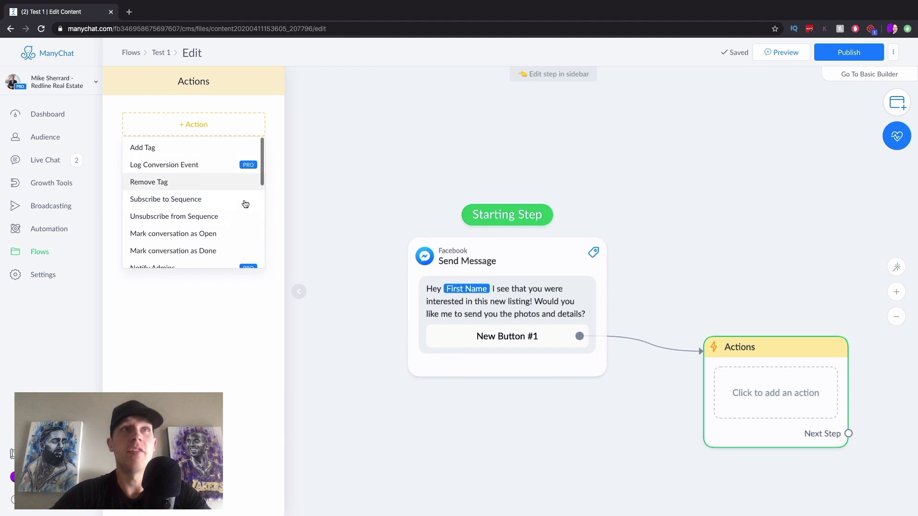
Add a Remove Tag action for a newly created 'Buyer Lead' tag
{"action": "left_click", "coordinate": [153, 184]}
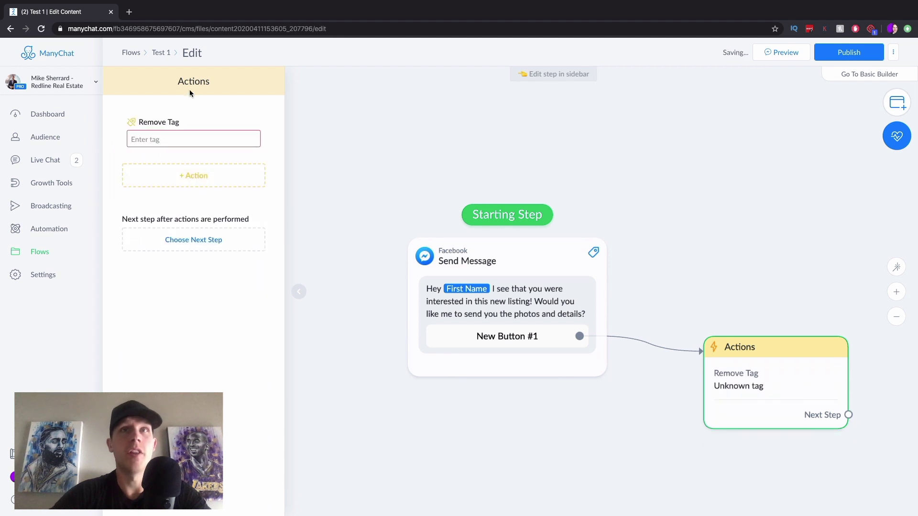
{"action": "left_click", "coordinate": [220, 141]}
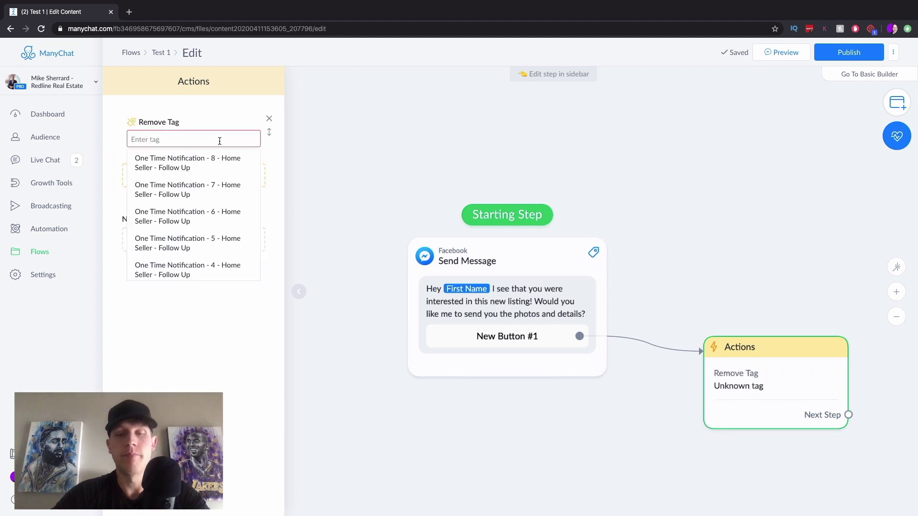
{"action": "type", "text": "Buyer Lead"}
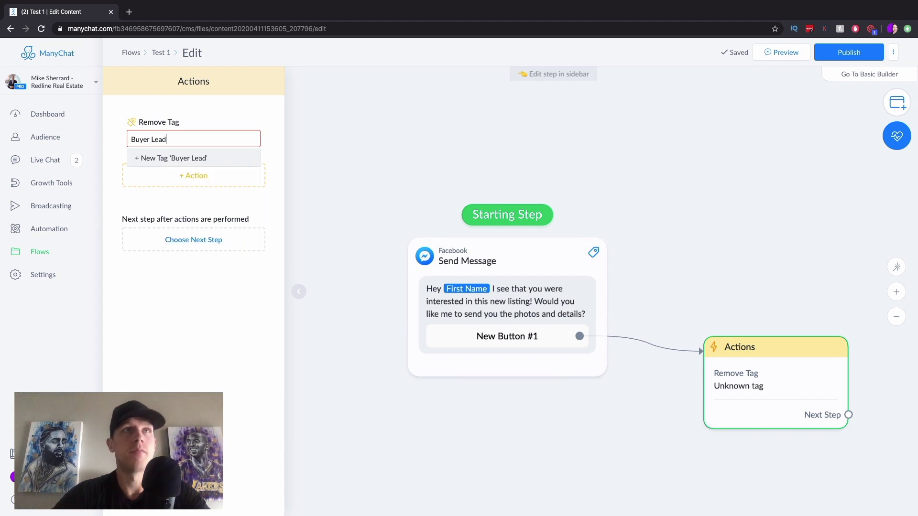
{"action": "key", "text": "Return"}
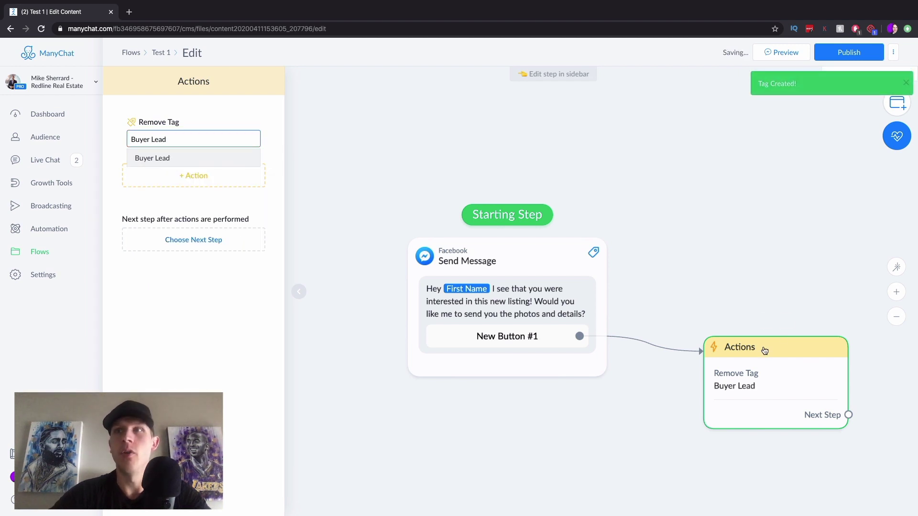
{"action": "left_click_drag", "start_coordinate": [765, 350], "coordinate": [708, 352]}
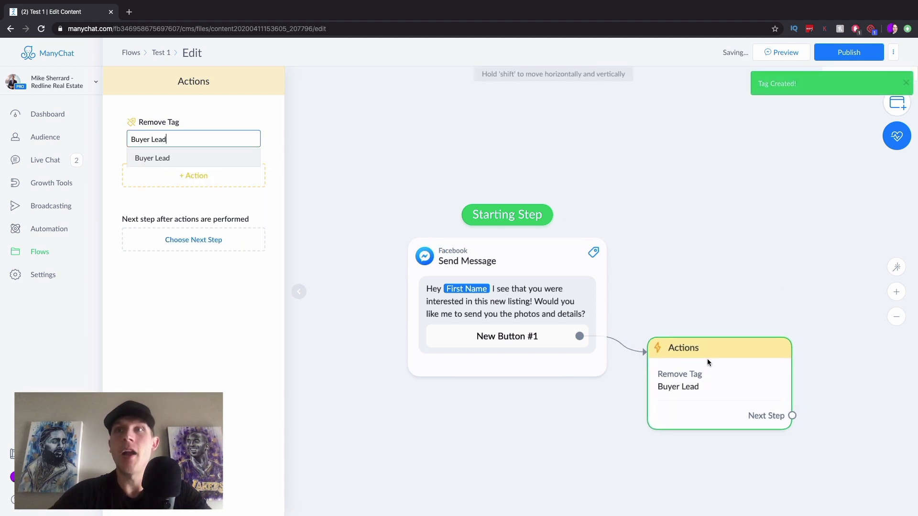
Add an empty image block and a typing delay below the opening greeting
{"action": "left_click", "coordinate": [460, 244]}
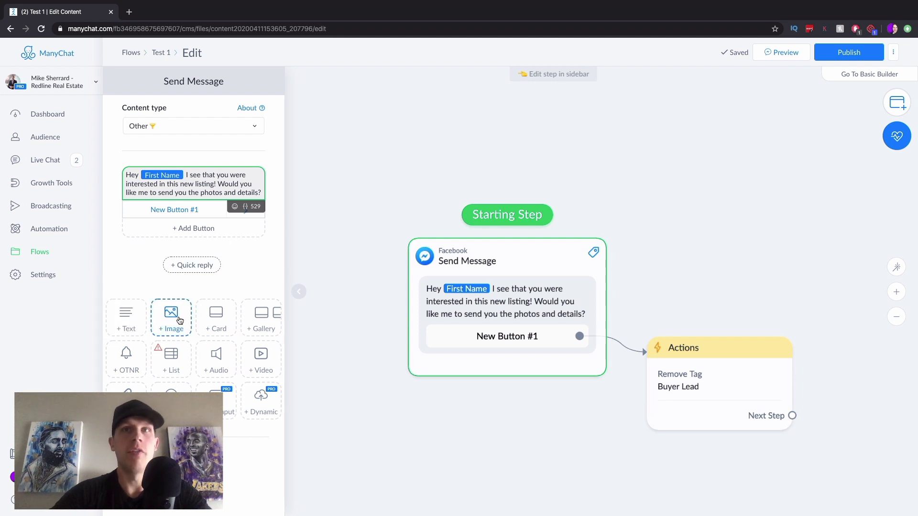
{"action": "left_click", "coordinate": [179, 316]}
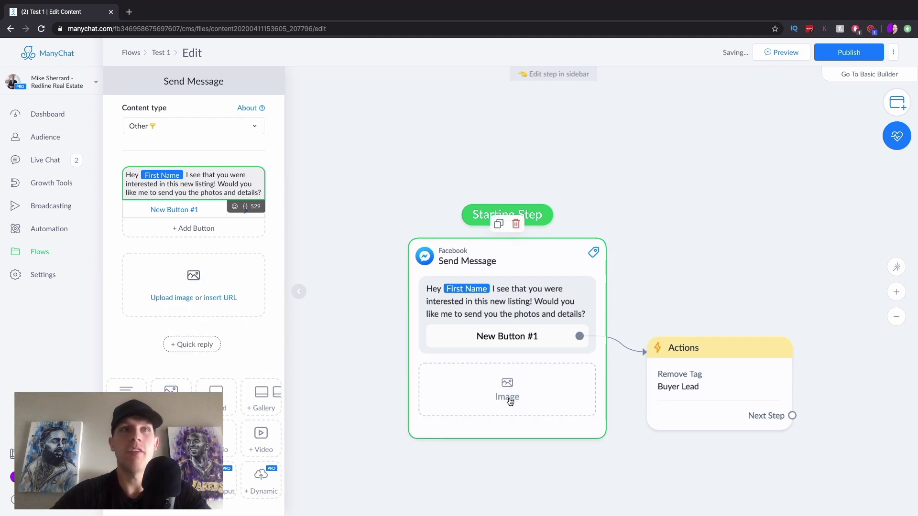
{"action": "scroll", "coordinate": [261, 352], "scroll_direction": "down", "scroll_amount": 1}
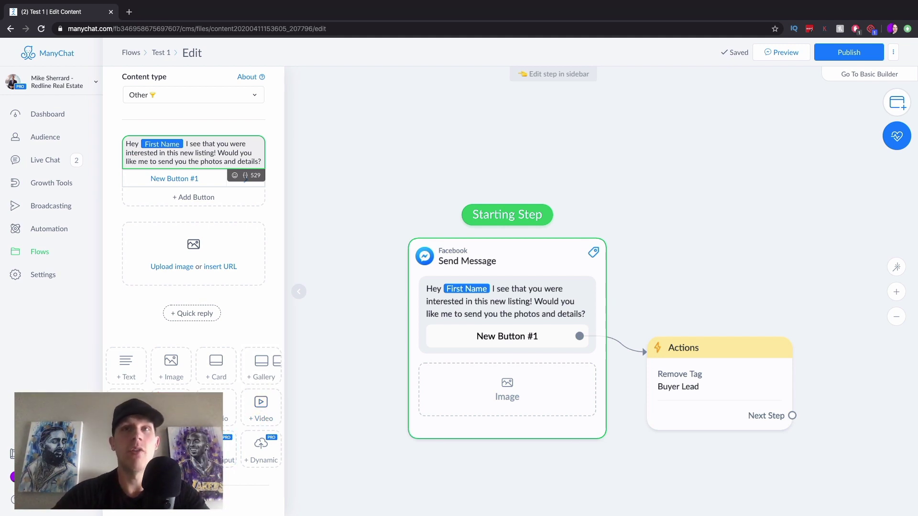
{"action": "left_click", "coordinate": [171, 452]}
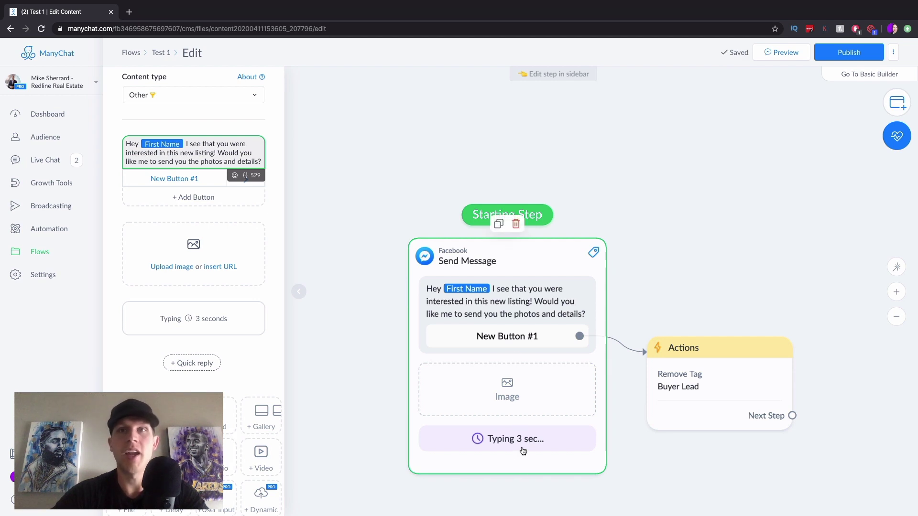
Add a text block: 'It just came on the market this week, and it's likely to go fast!'
{"action": "left_click", "coordinate": [126, 421]}
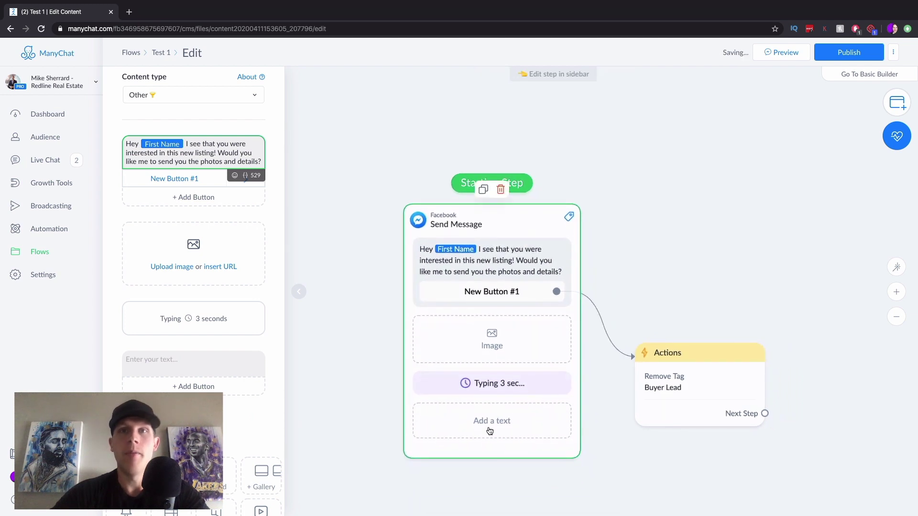
{"action": "left_click", "coordinate": [489, 428]}
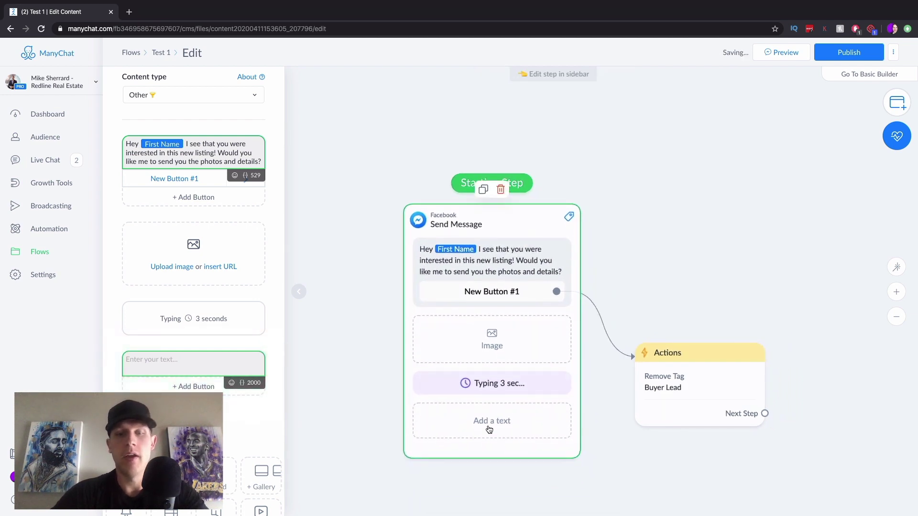
{"action": "type", "text": "IT JUST "}
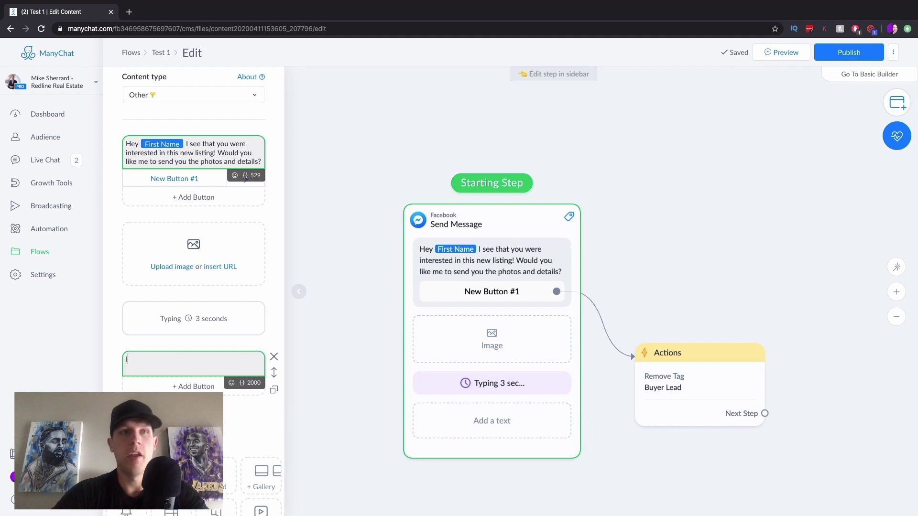
{"action": "type", "text": "CA"}
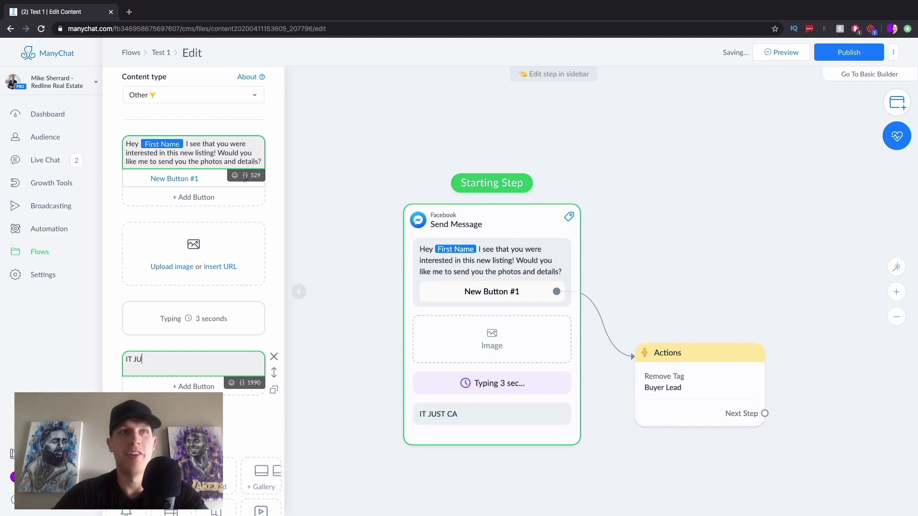
{"action": "key", "text": "BackSpace"}
{"action": "type", "text": "t just cam"}
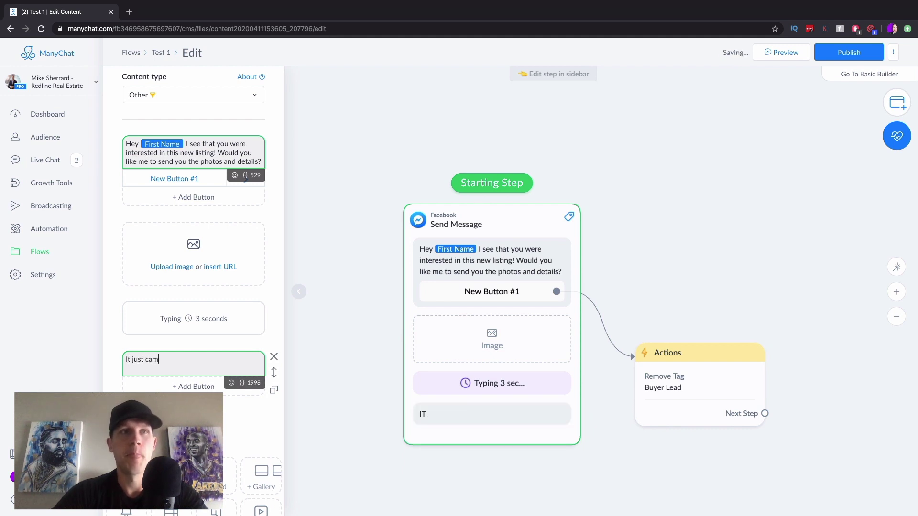
{"action": "type", "text": "e on the market this week, and"}
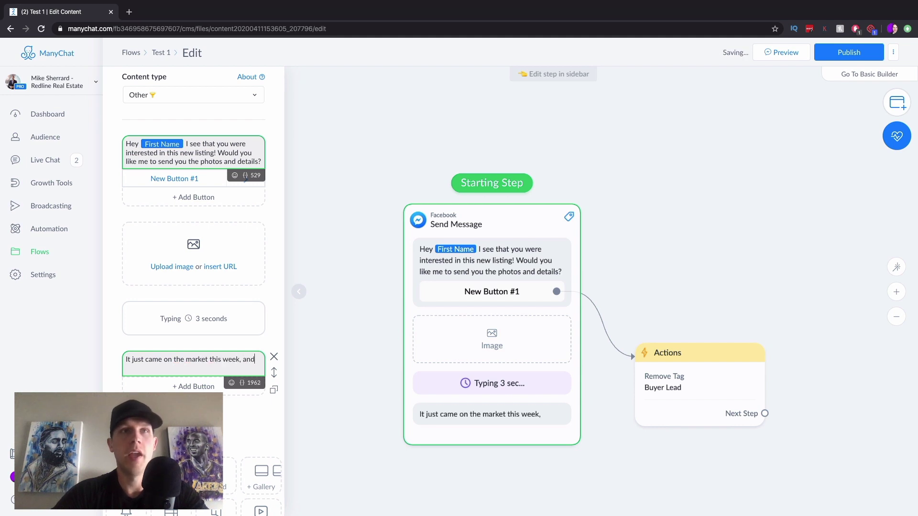
{"action": "type", "text": " it's likely to go fast!"}
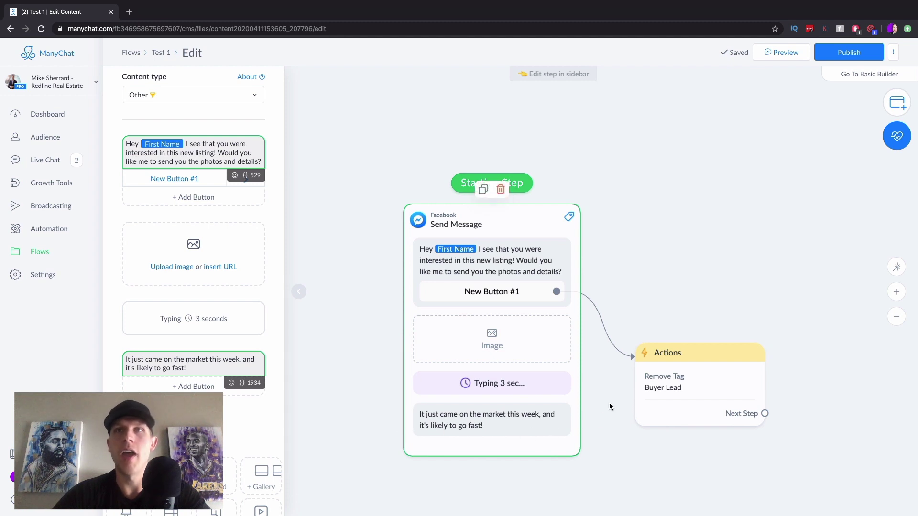
Replace the accidental Send Message after Actions with a Smart Delay step
{"action": "left_click_drag", "start_coordinate": [641, 305], "coordinate": [514, 256]}
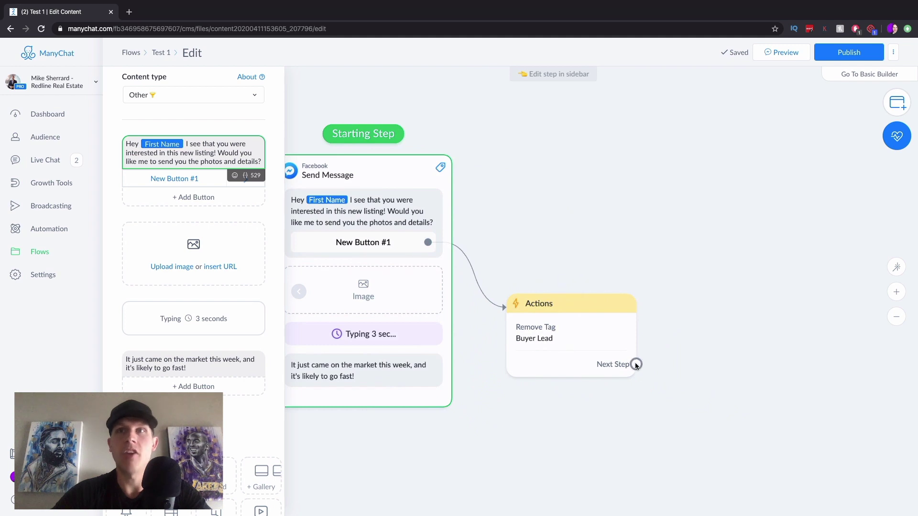
{"action": "left_click_drag", "start_coordinate": [643, 365], "coordinate": [679, 278]}
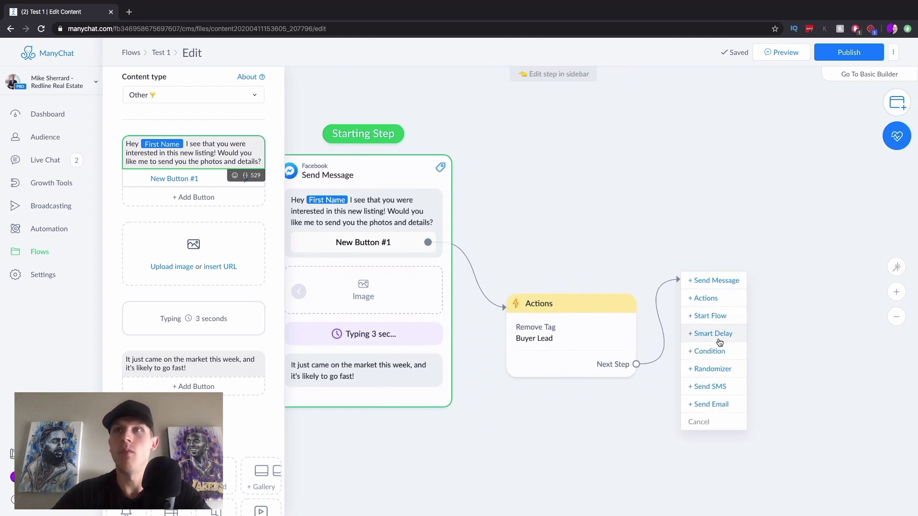
{"action": "left_click", "coordinate": [716, 281]}
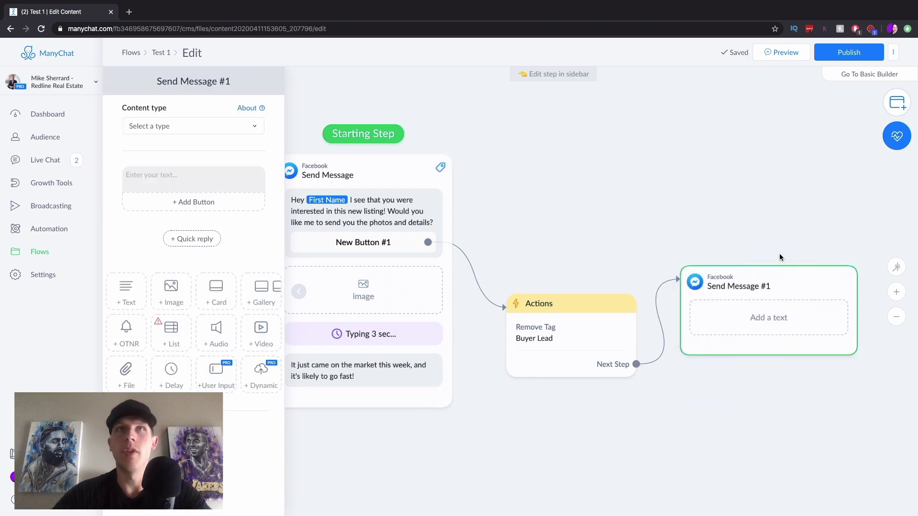
{"action": "mouse_move", "coordinate": [725, 283]}
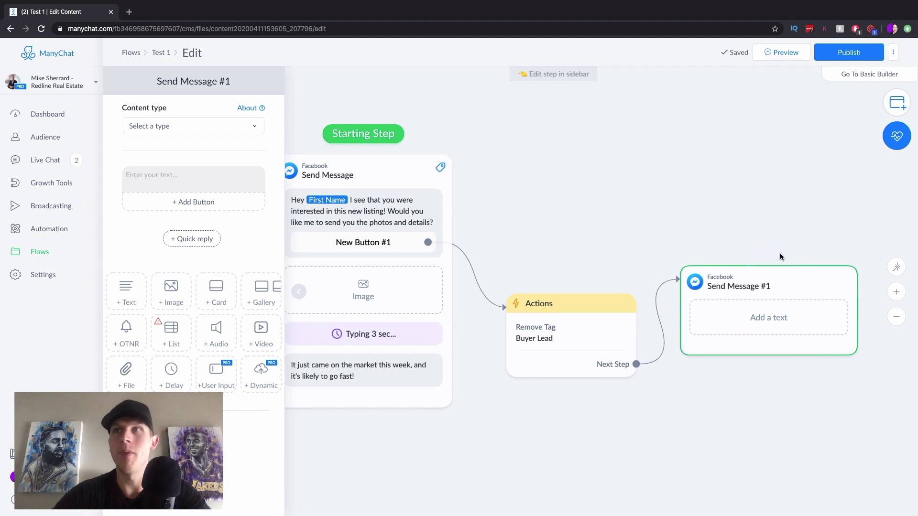
{"action": "left_click", "coordinate": [777, 251]}
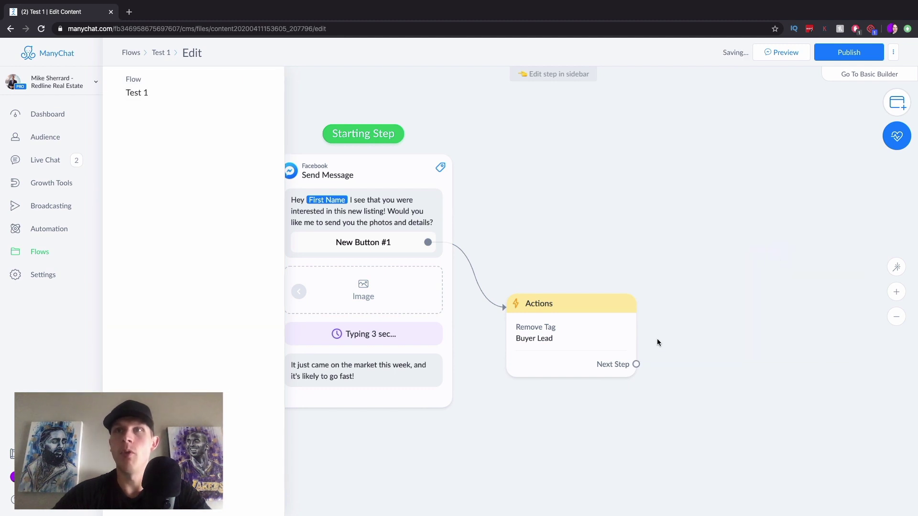
{"action": "left_click_drag", "start_coordinate": [637, 364], "coordinate": [677, 274]}
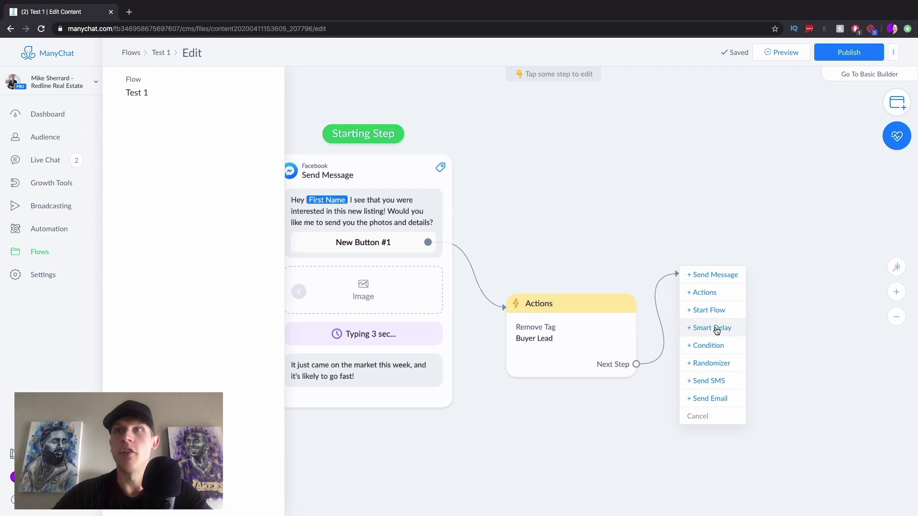
{"action": "left_click", "coordinate": [716, 328]}
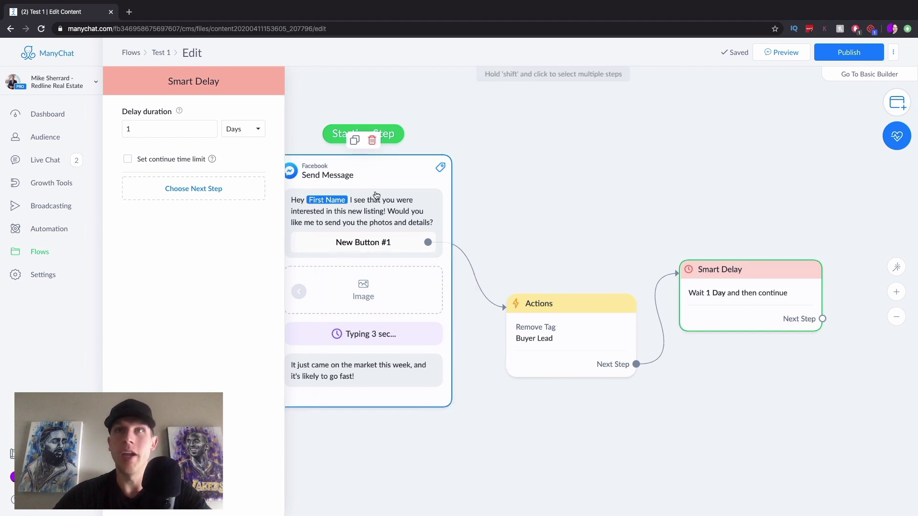
Keep the Smart Delay at 1 day and start a new step after it
{"action": "left_click_drag", "start_coordinate": [851, 358], "coordinate": [649, 356]}
{"action": "left_click_drag", "start_coordinate": [625, 318], "coordinate": [698, 354]}
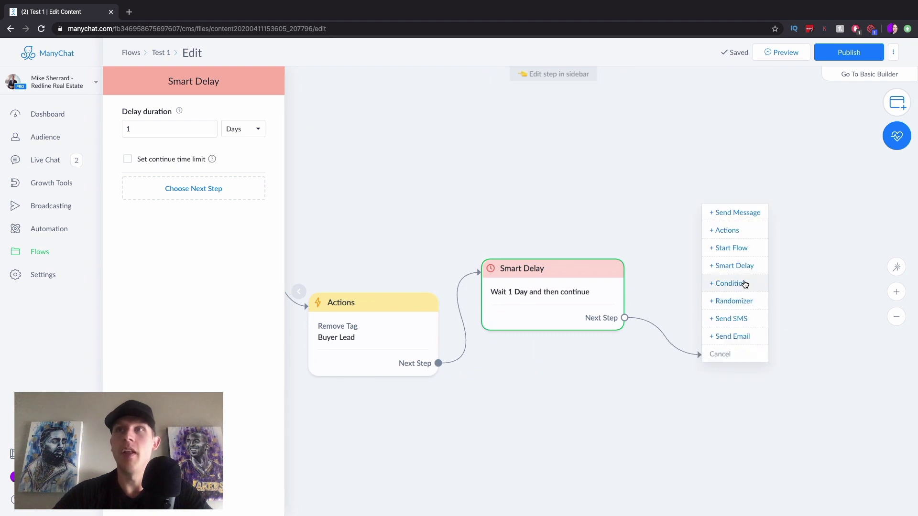
Add a Send SMS step: 'Hey {First Name}, I noticed you reached out about the listing yesterday…', continuing onward
{"action": "left_click", "coordinate": [730, 319]}
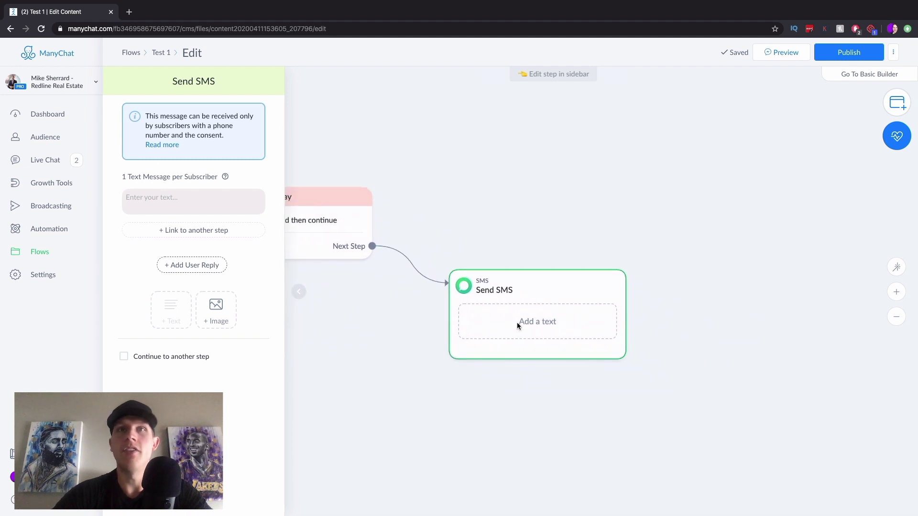
{"action": "left_click", "coordinate": [527, 329]}
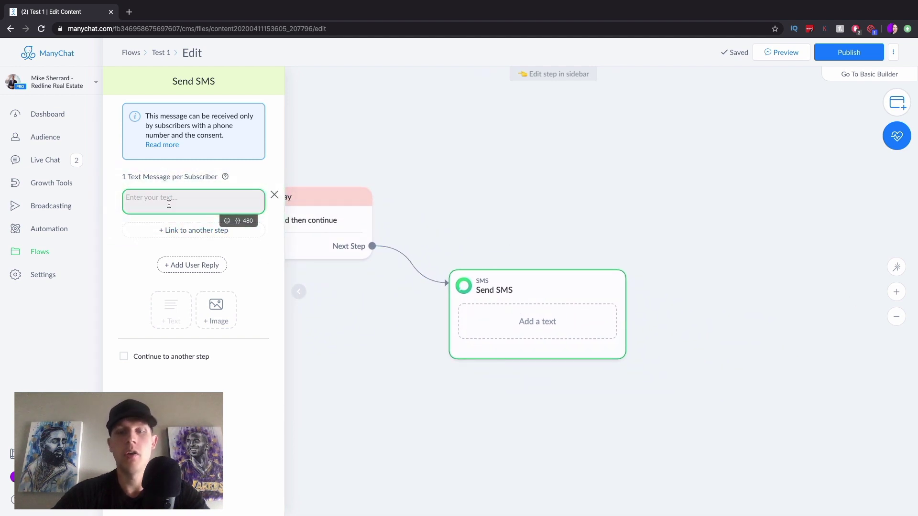
{"action": "type", "text": "Hey"}
{"action": "left_click", "coordinate": [237, 221]}
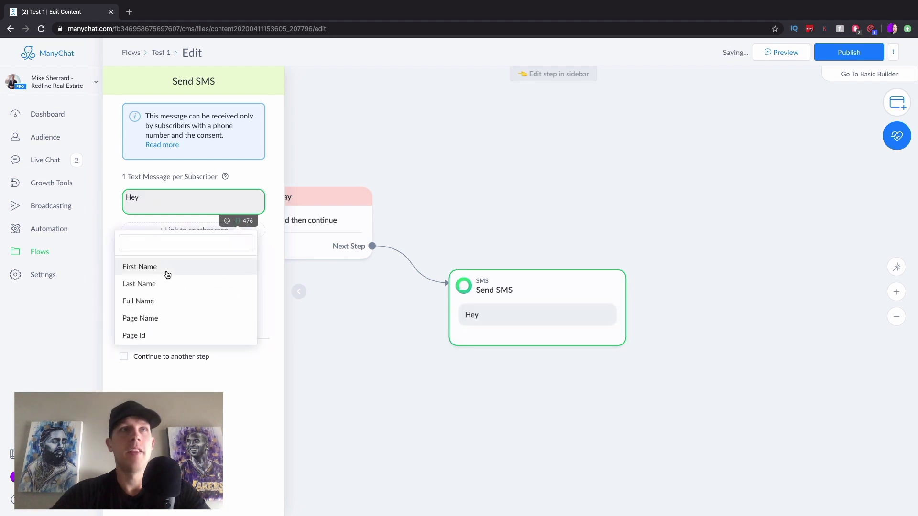
{"action": "left_click", "coordinate": [167, 274]}
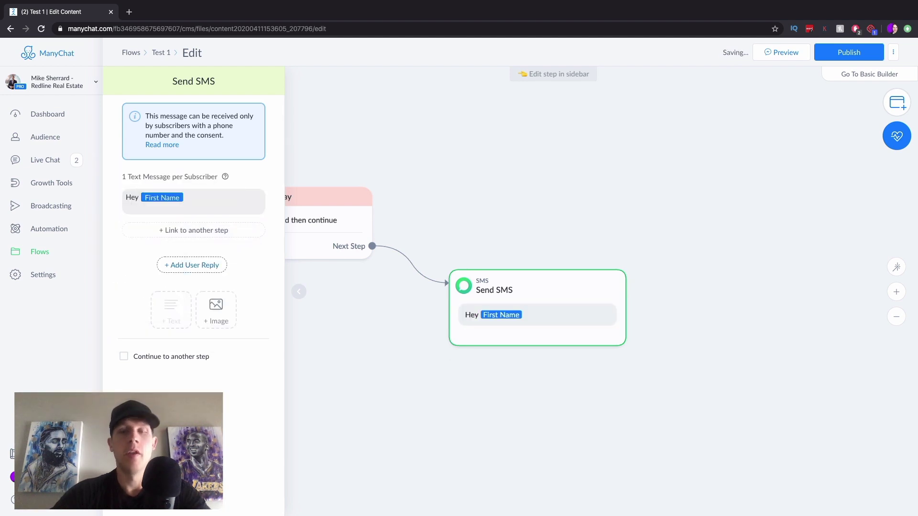
{"action": "type", "text": "I noticed "}
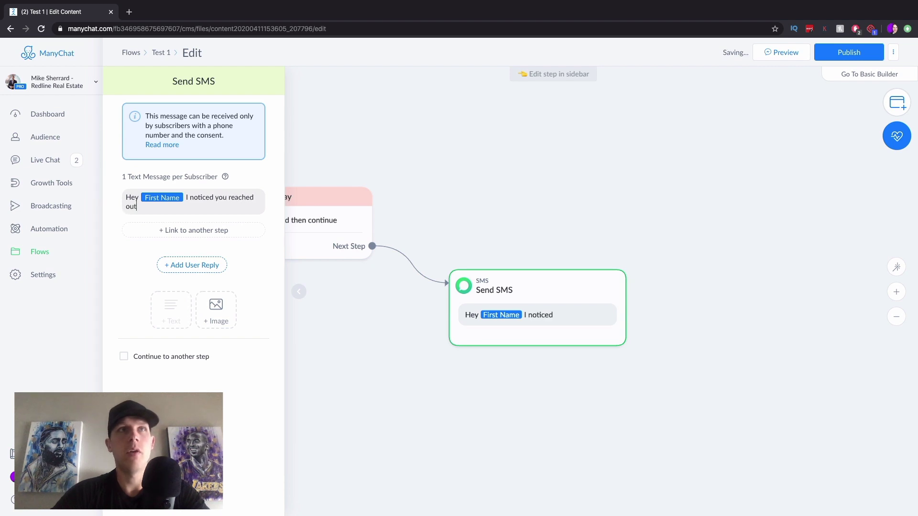
{"action": "type", "text": "you reached out about the listing yeste"}
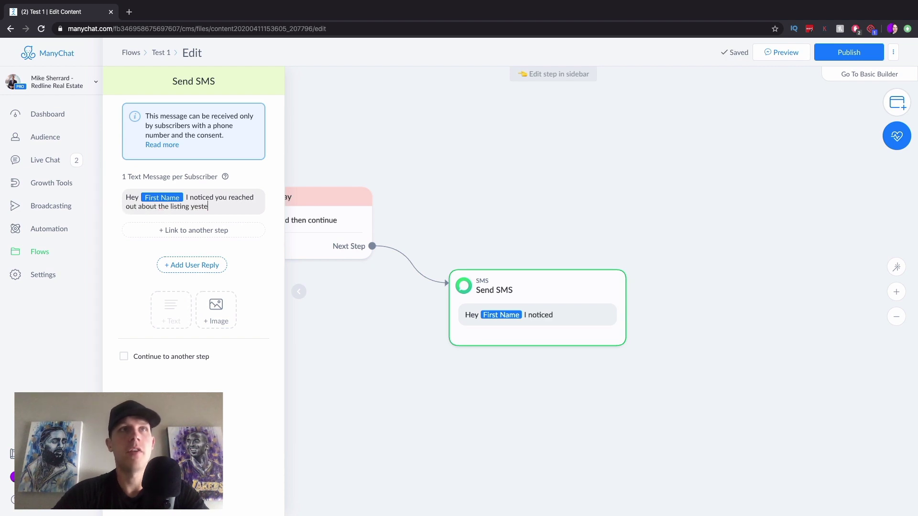
{"action": "type", "text": "rday, but "}
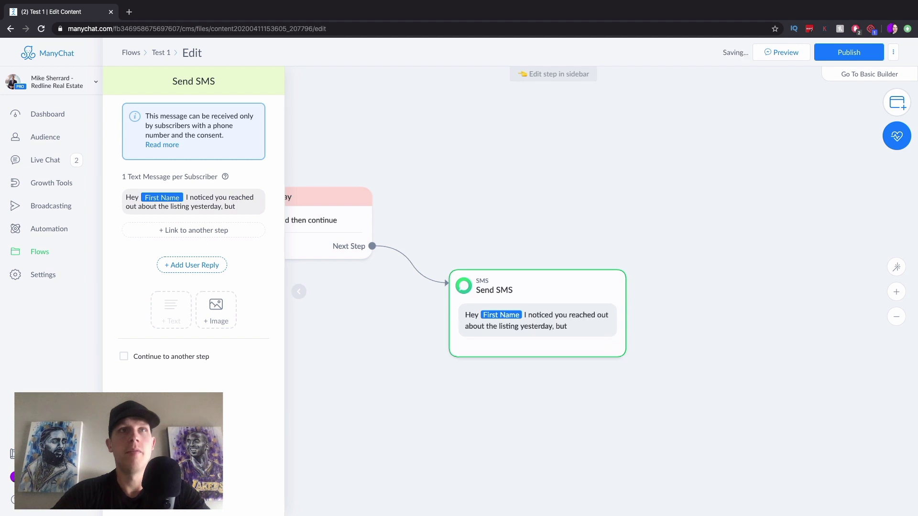
{"action": "type", "text": "I wasn't able to get t"}
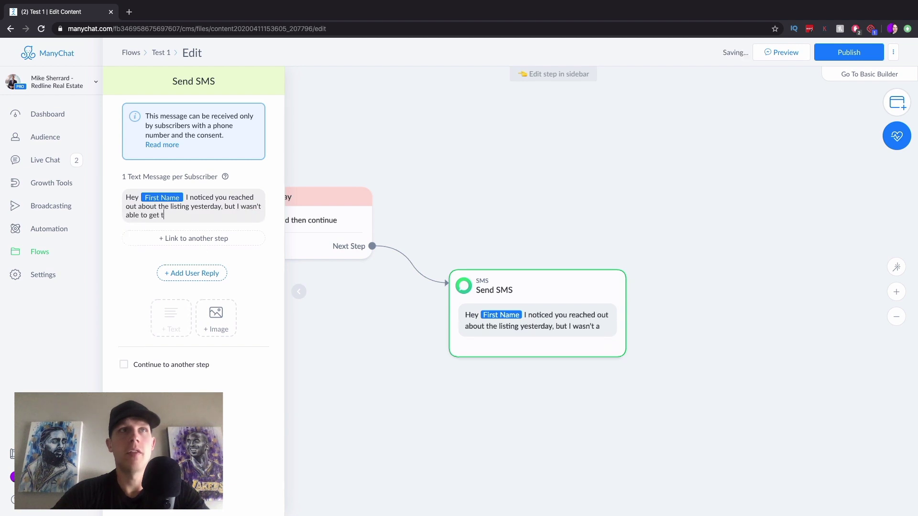
{"action": "type", "text": "over to you"}
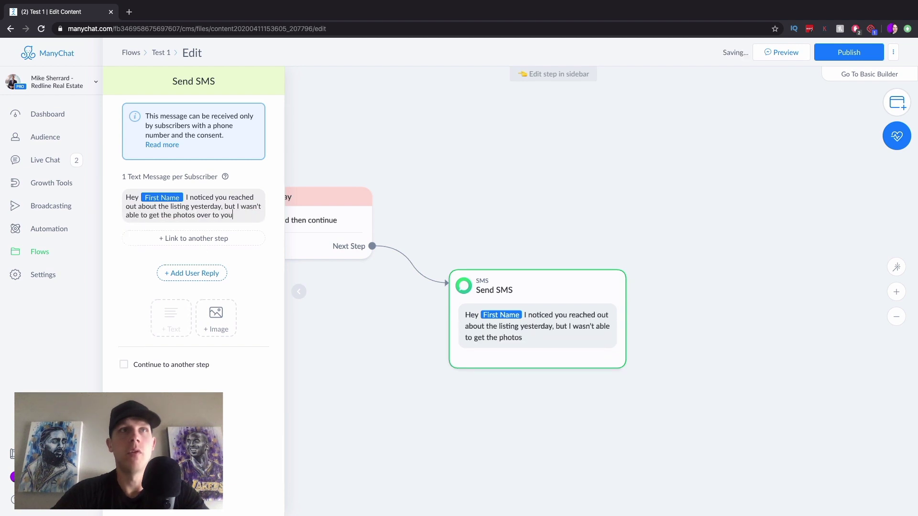
{"action": "type", "text": "! Where would yo"}
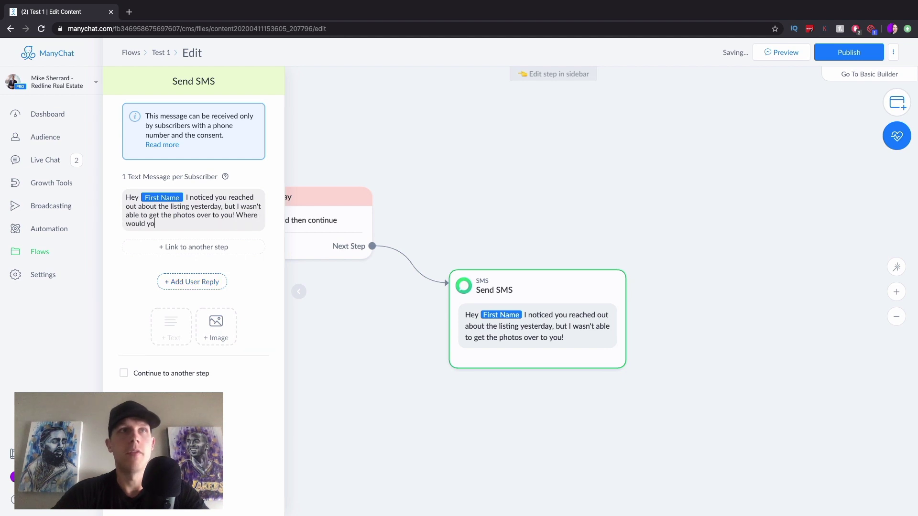
{"action": "type", "text": "u like mt o"}
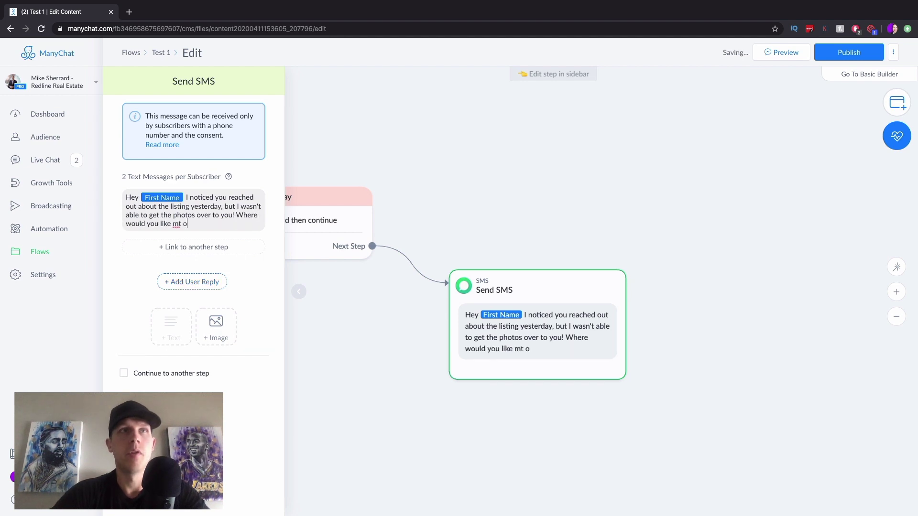
{"action": "type", "text": " send them"}
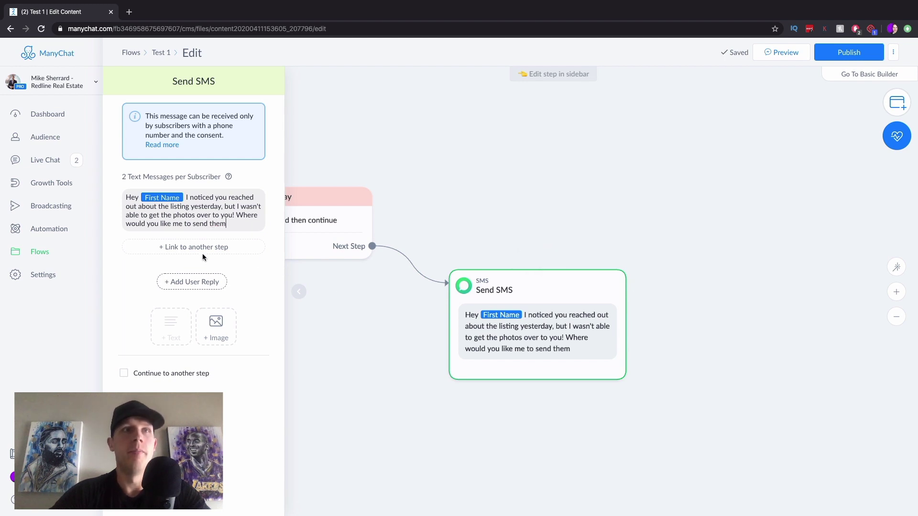
{"action": "left_click", "coordinate": [167, 373]}
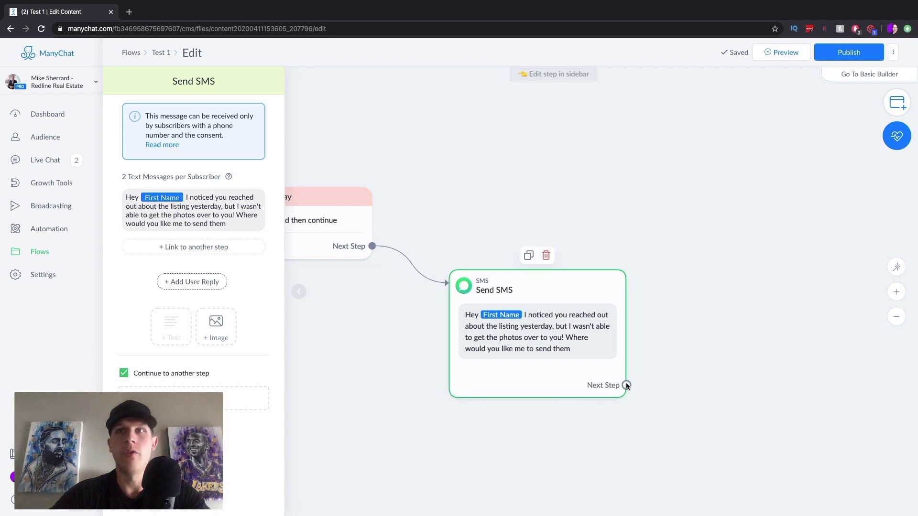
Connect a new Send Email step after the SMS
{"action": "left_click_drag", "start_coordinate": [627, 385], "coordinate": [668, 249]}
{"action": "left_click", "coordinate": [714, 371]}
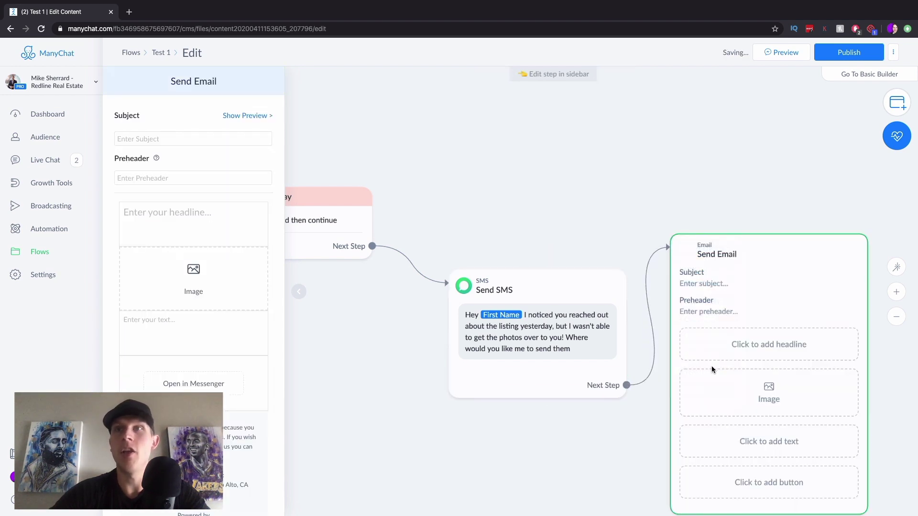
{"action": "left_click_drag", "start_coordinate": [602, 231], "coordinate": [381, 140]}
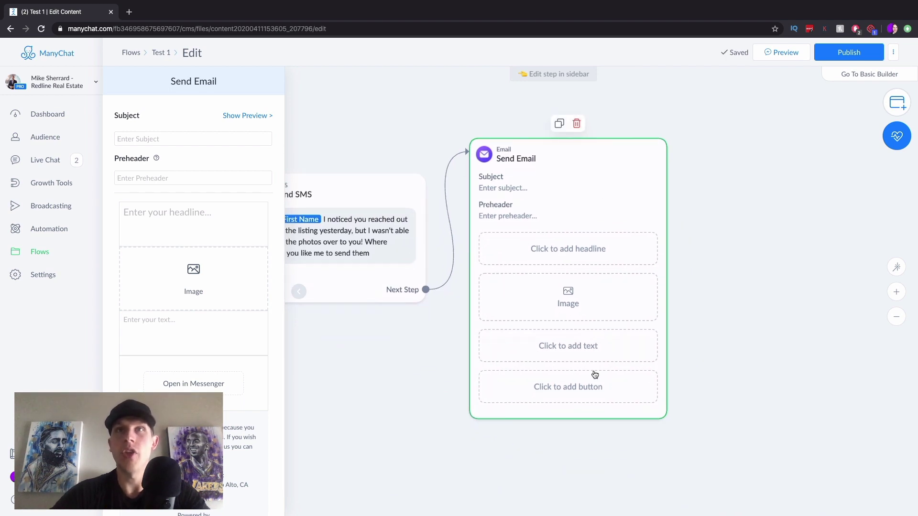
Zoom out to view the whole Test 1 flow from its starting Send Message
{"action": "scroll", "coordinate": [800, 298], "scroll_direction": "down", "scroll_amount": 5}
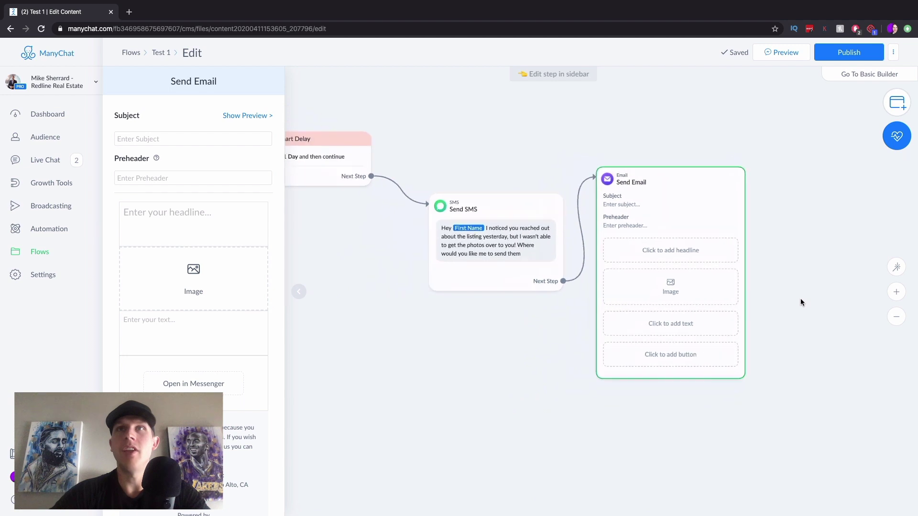
{"action": "scroll", "coordinate": [800, 299], "scroll_direction": "down", "scroll_amount": 5}
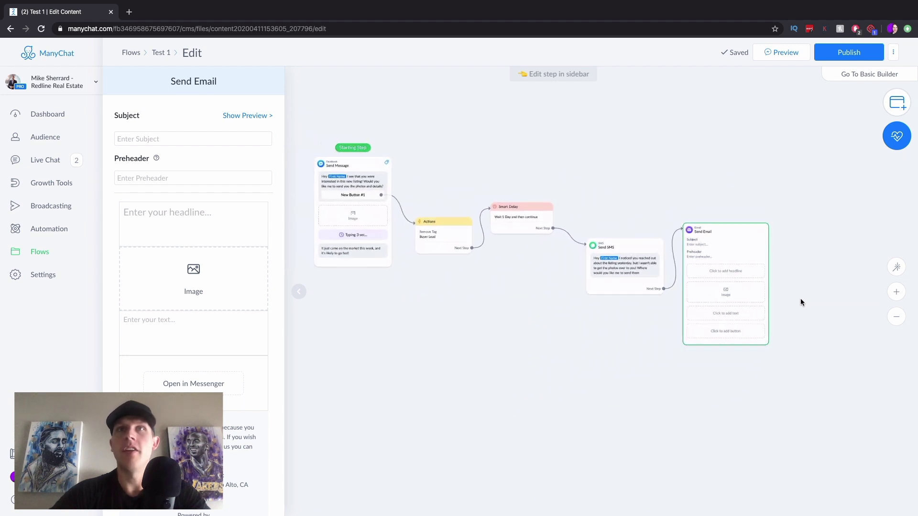
{"action": "left_click_drag", "start_coordinate": [431, 317], "coordinate": [407, 370]}
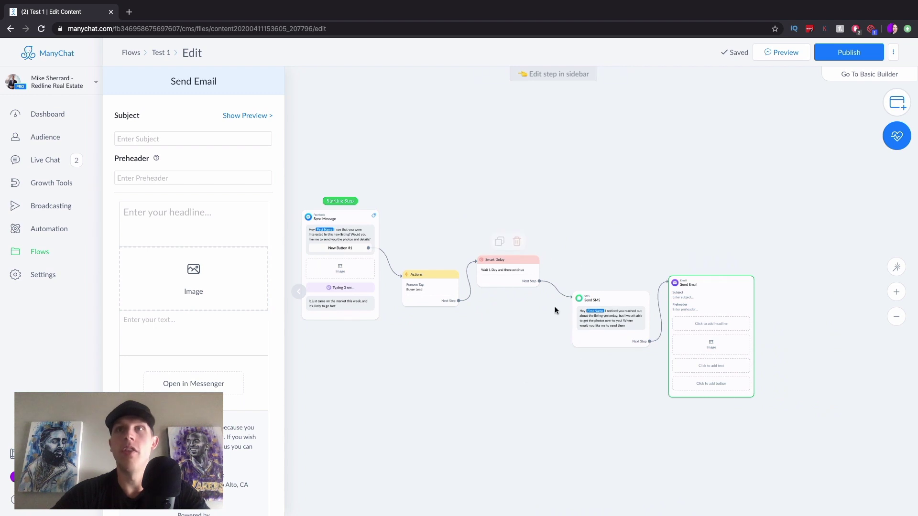
{"action": "scroll", "coordinate": [472, 153], "scroll_direction": "left", "scroll_amount": 2}
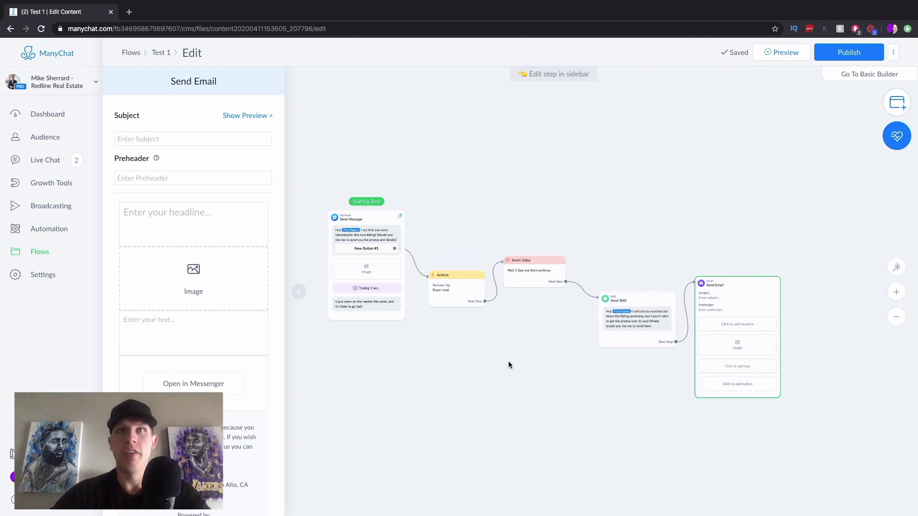
{"action": "left_click", "coordinate": [347, 268]}
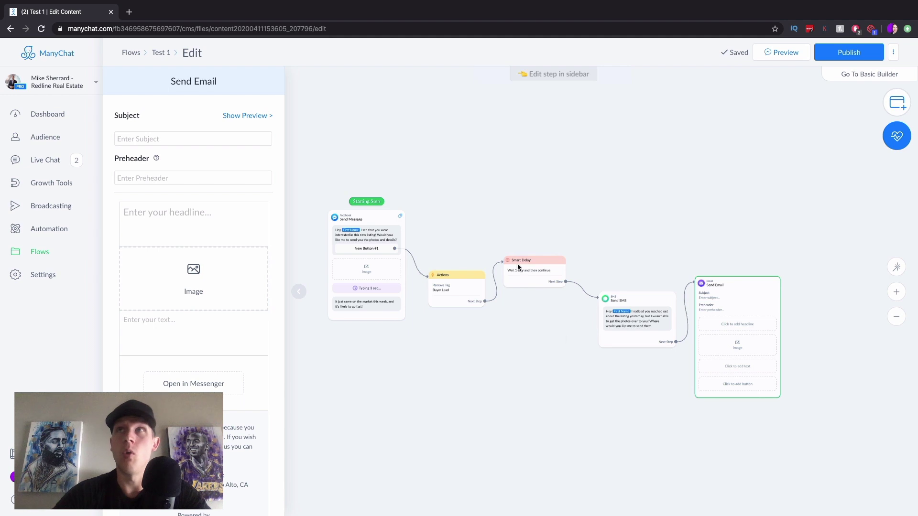
{"action": "mouse_move", "coordinate": [581, 283]}
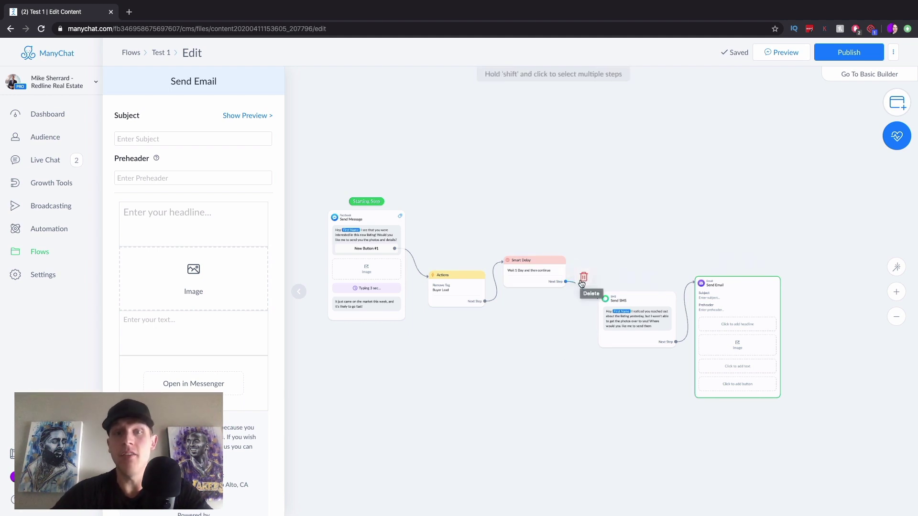
Return to Flows, browse Automation and Sequences, then open Default Reply
{"action": "left_click", "coordinate": [583, 277]}
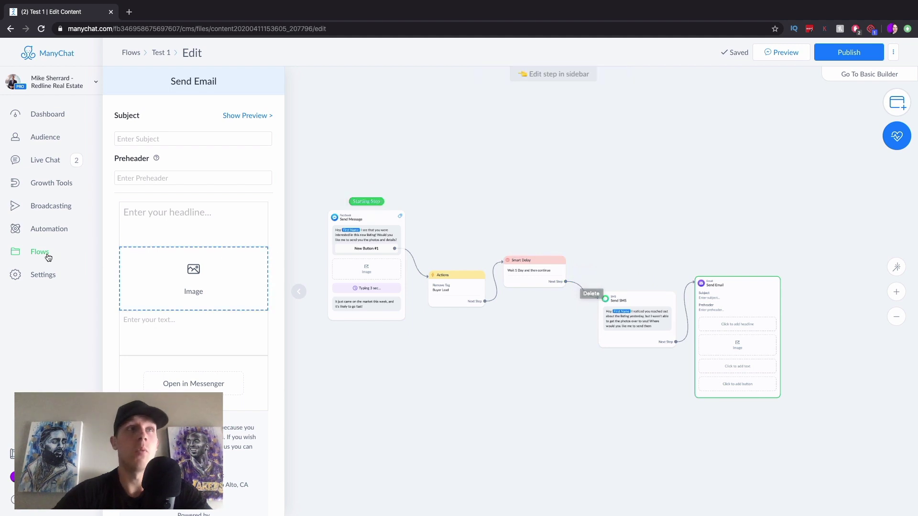
{"action": "left_click", "coordinate": [41, 256]}
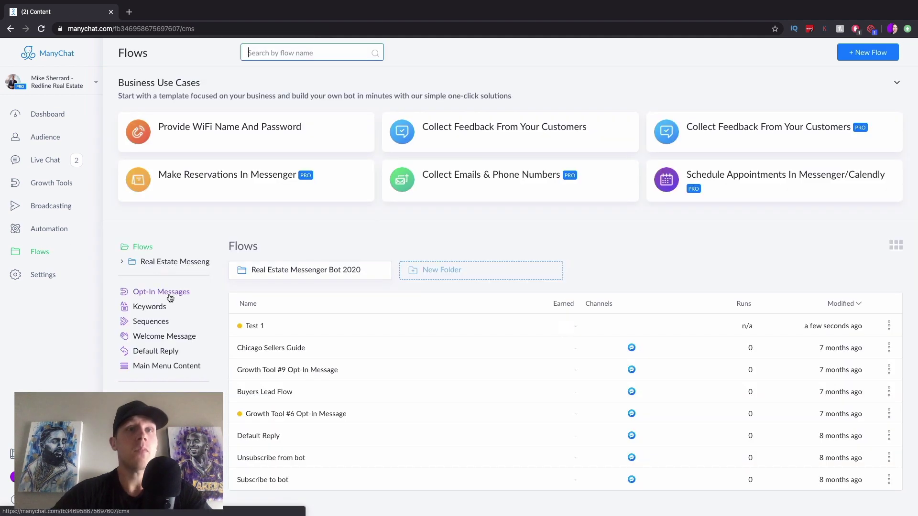
{"action": "left_click", "coordinate": [38, 229]}
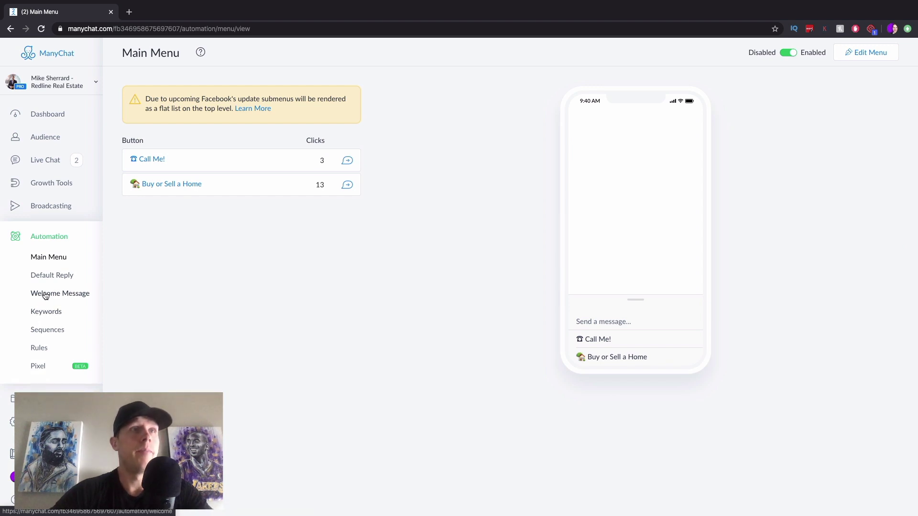
{"action": "left_click", "coordinate": [42, 337]}
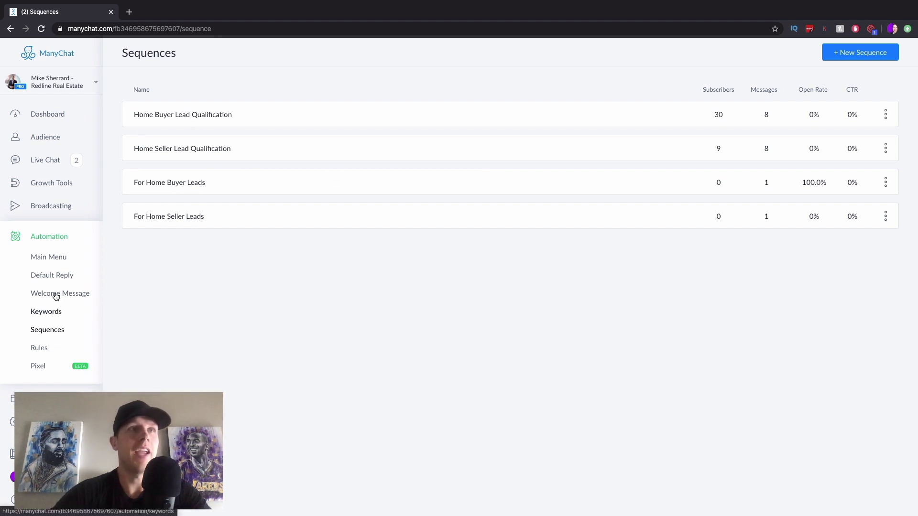
{"action": "left_click", "coordinate": [53, 277]}
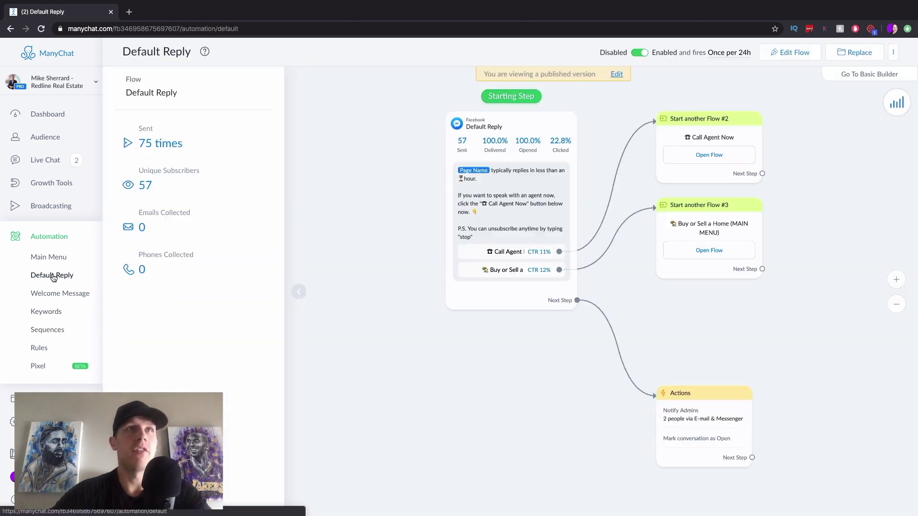
View the Welcome Message automation, then go back to the Flows list
{"action": "left_click", "coordinate": [52, 294]}
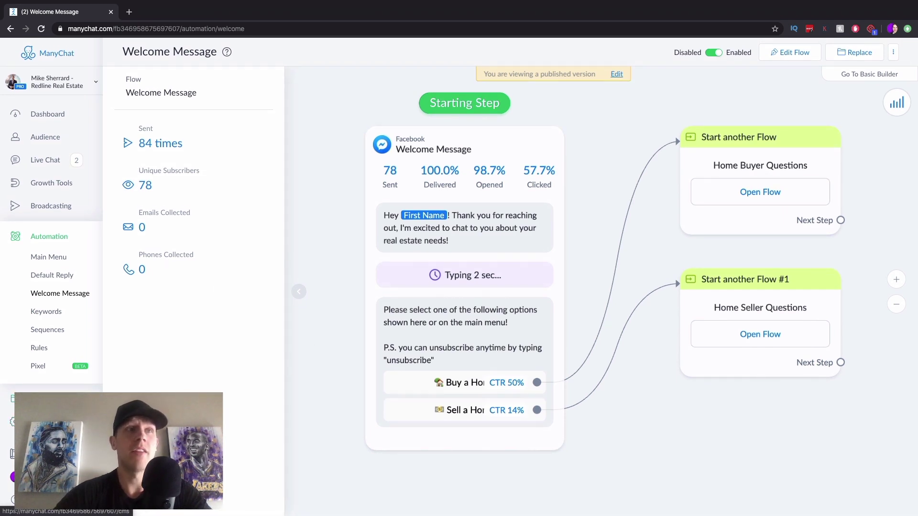
{"action": "left_click", "coordinate": [39, 398]}
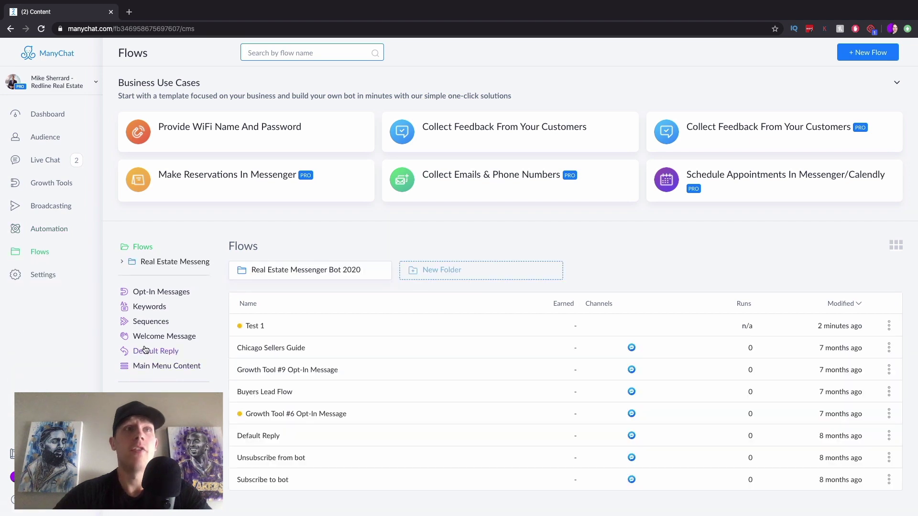